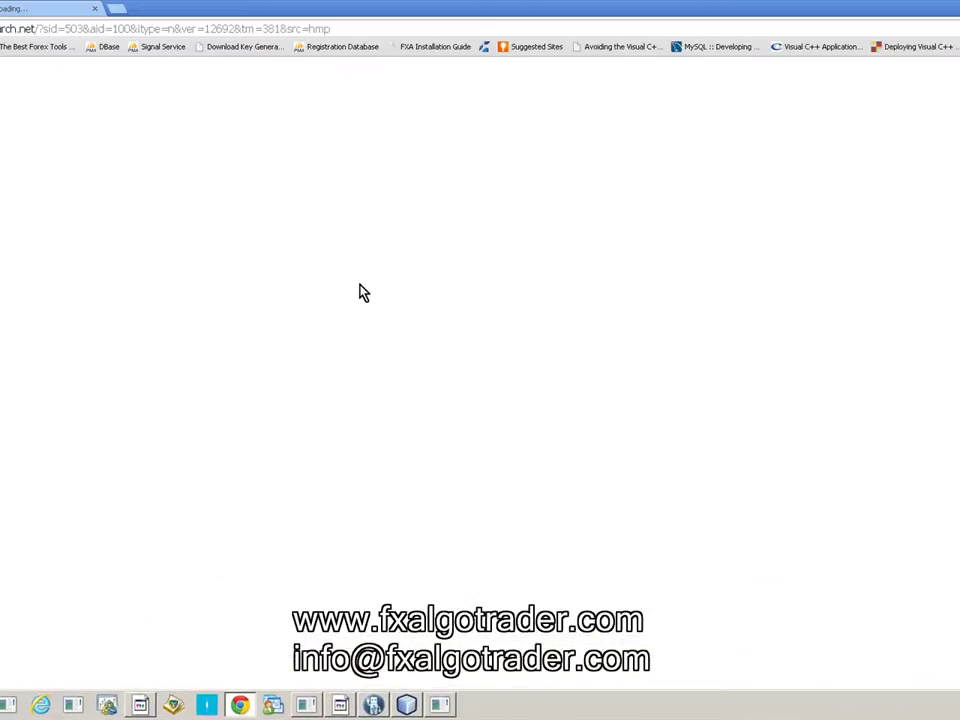
- Go to the License Management page on the FX AlgoTrader website
left_click(64, 47)
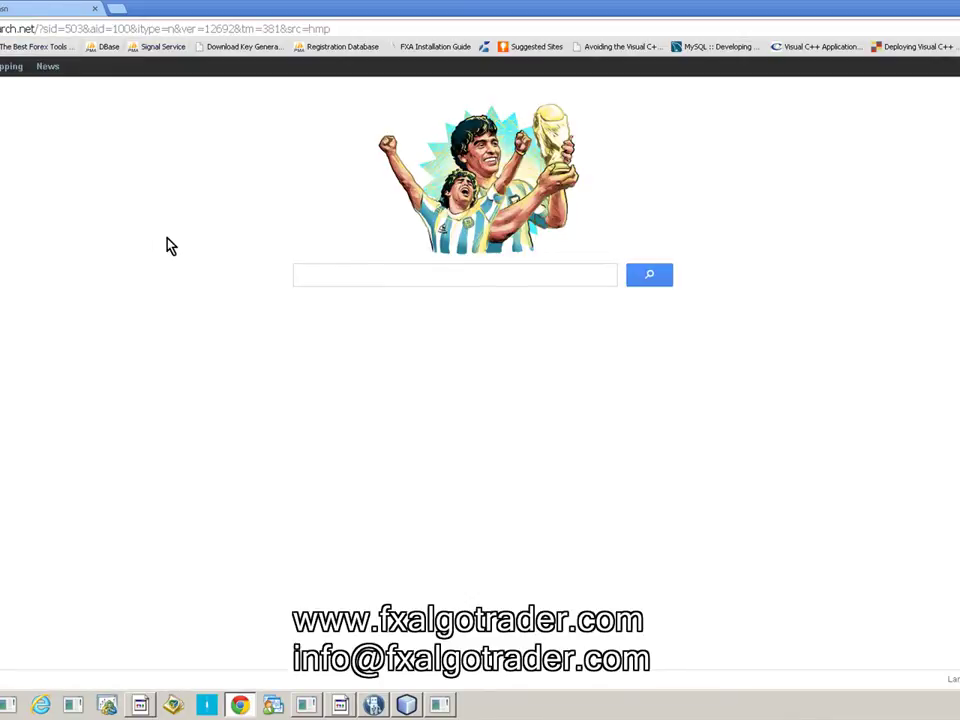
scroll(318, 483, "down", 3)
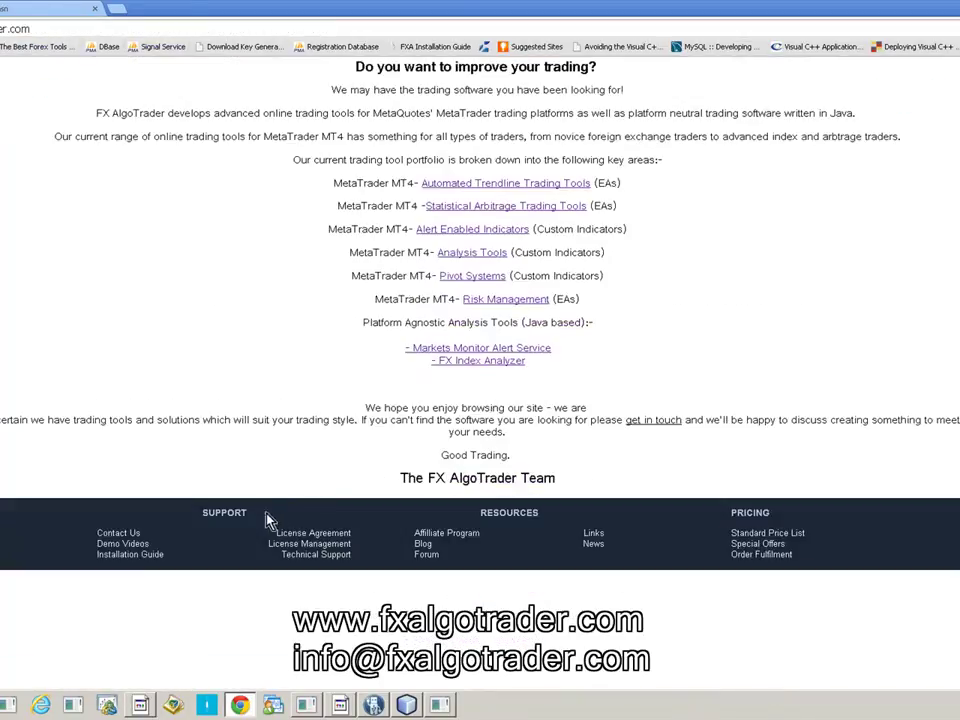
left_click(294, 548)
- Enter the licence reference and ID, choose JFX Series, and submit the login
left_click(400, 430)
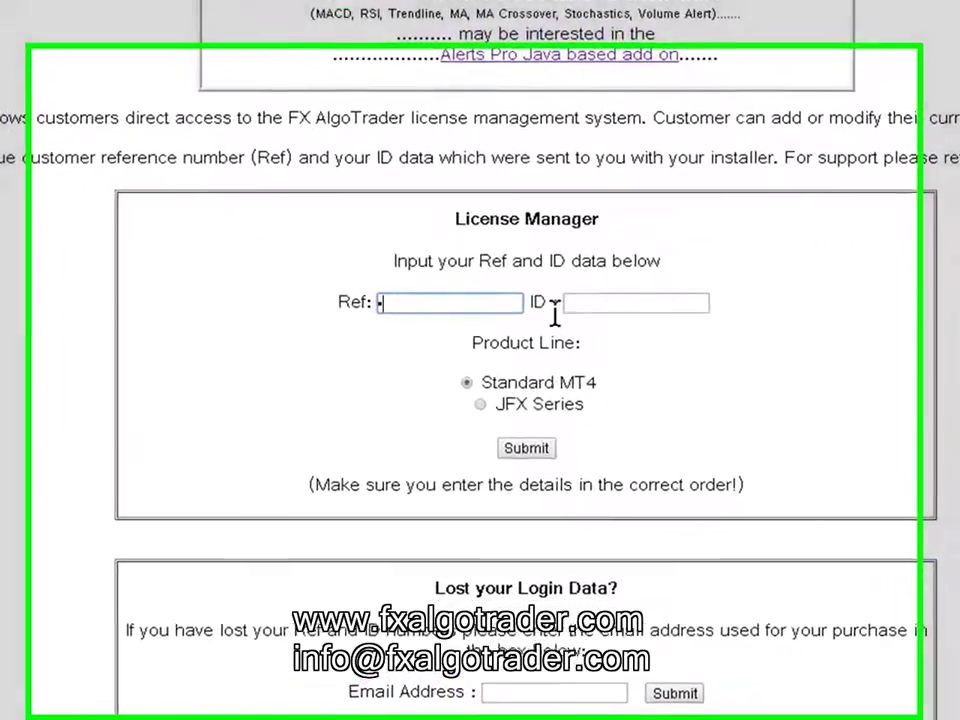
left_click(509, 434)
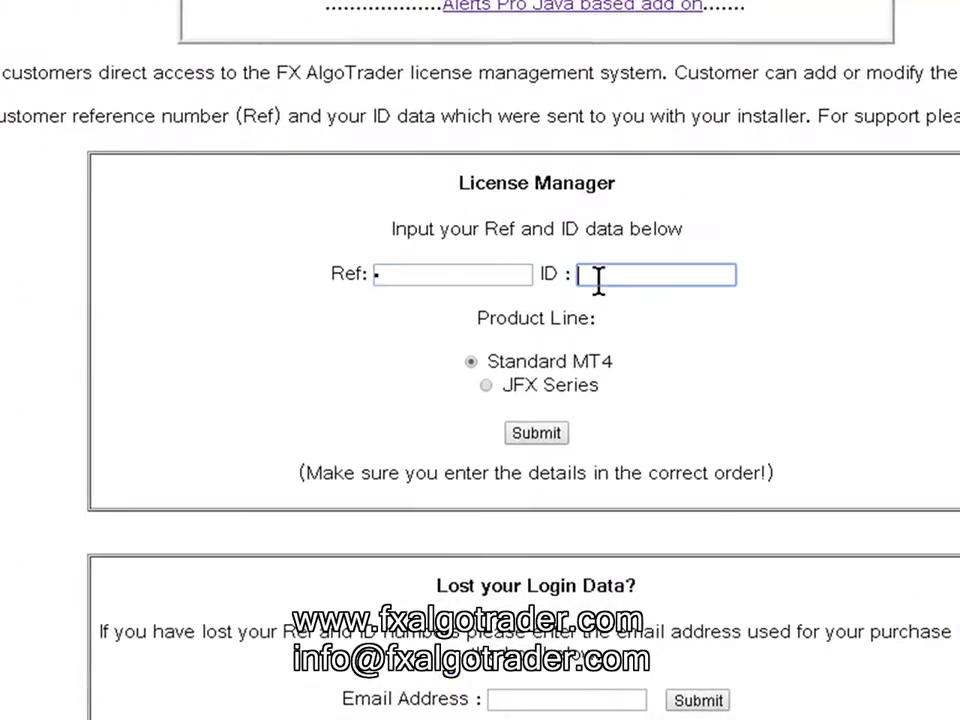
type("••")
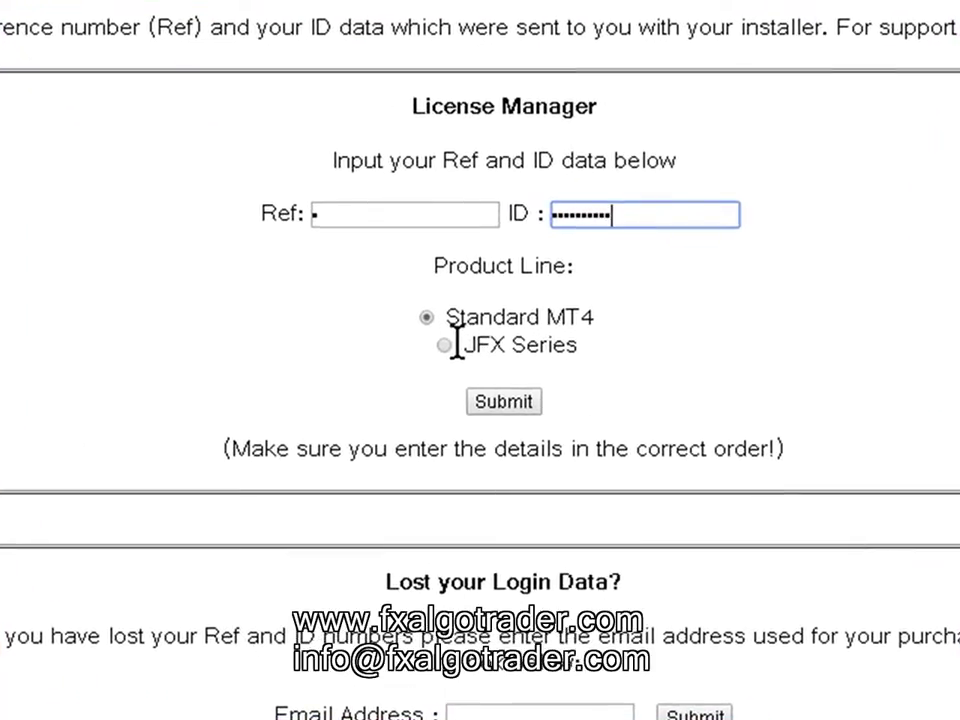
left_click(444, 345)
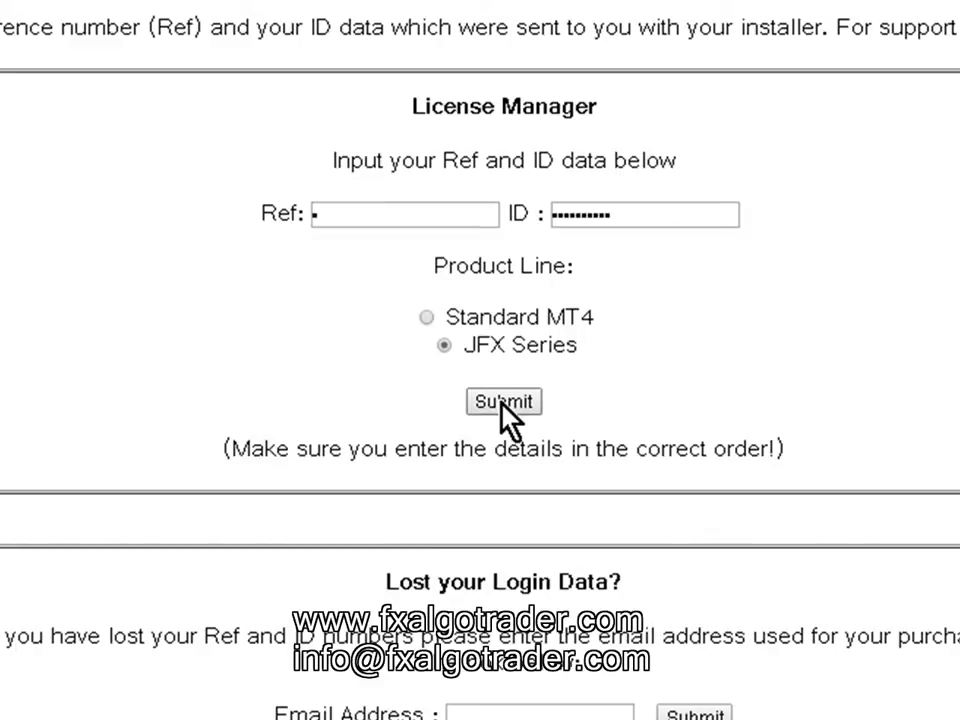
left_click(503, 402)
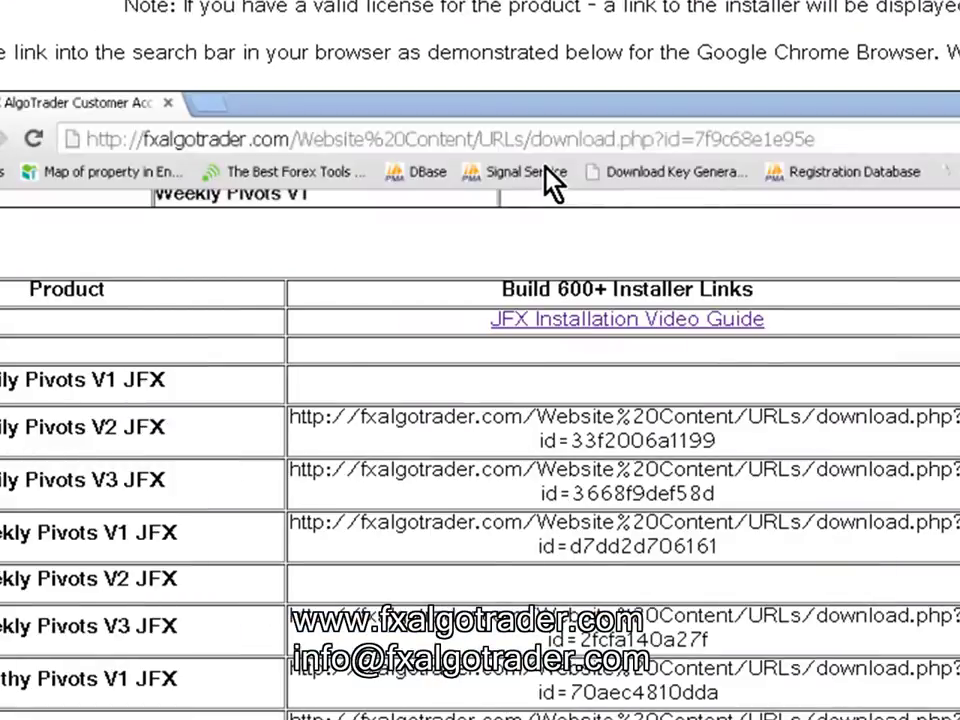
- Copy the Twin/Triple Moving Average Crossover JFX installer download URL
scroll(545, 178, "down", 5)
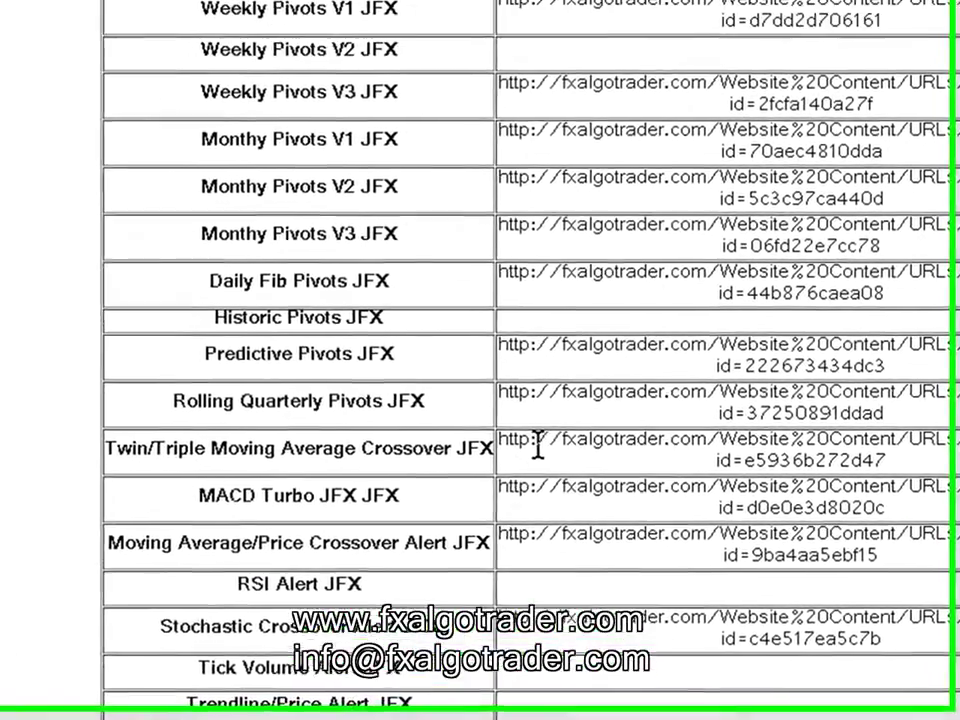
left_click_drag(497, 440, 897, 480)
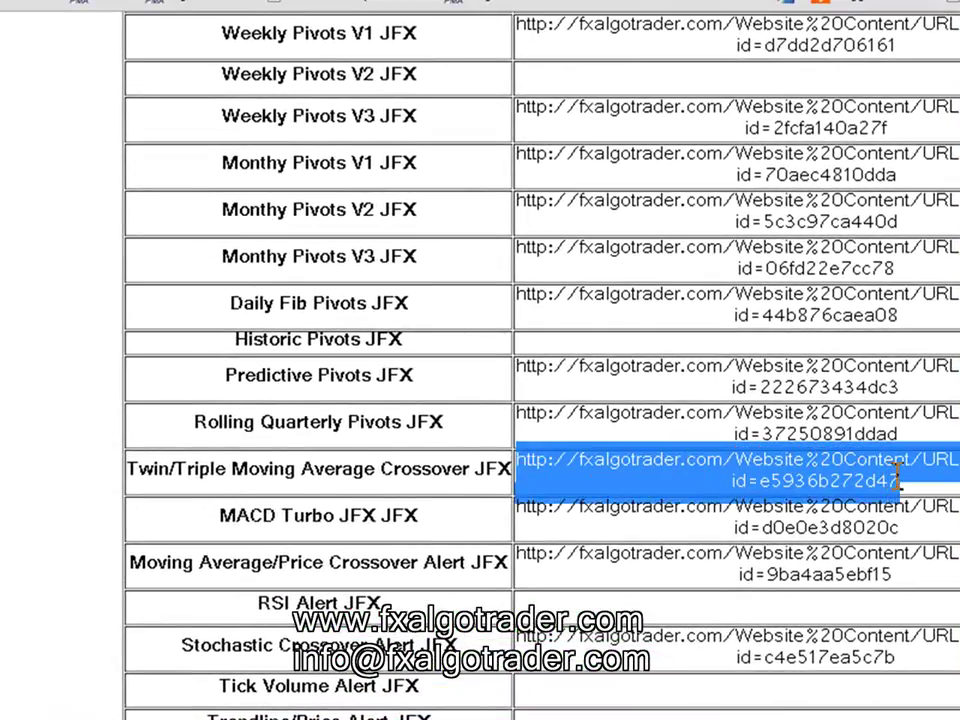
right_click(760, 460)
left_click(790, 482)
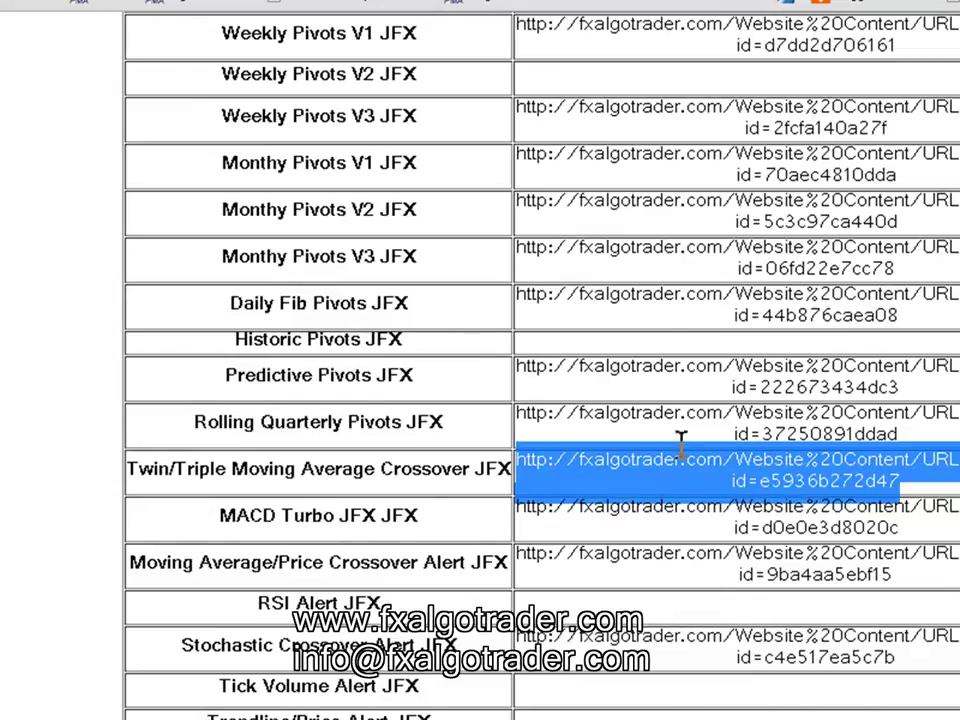
- Paste the copied URL into the address bar to start the package download
left_click(112, 6)
key("ctrl+v")
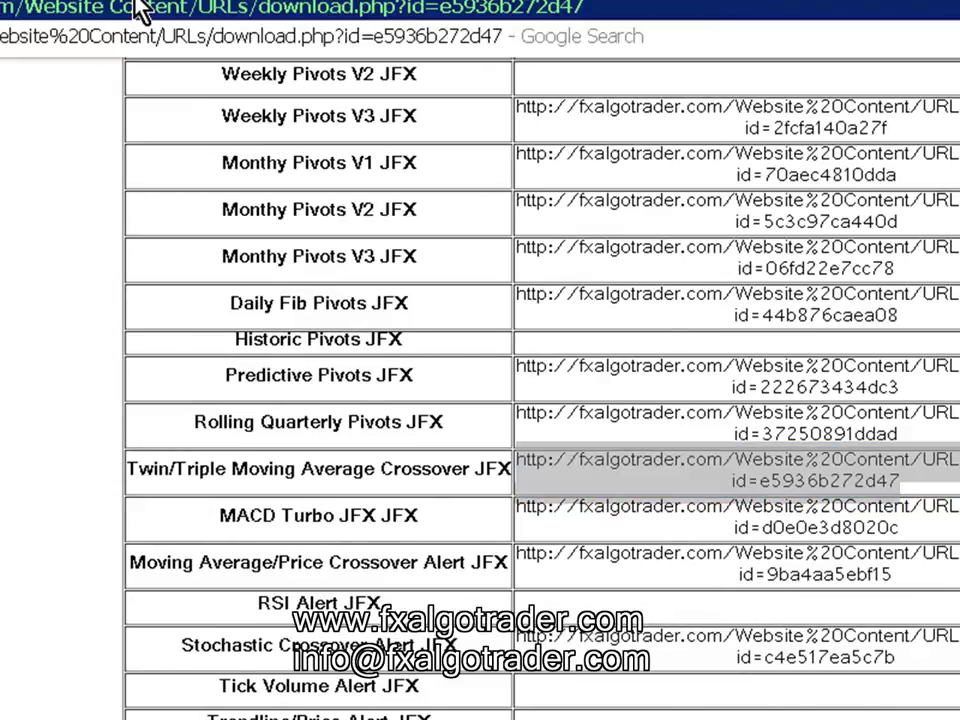
key("Escape")
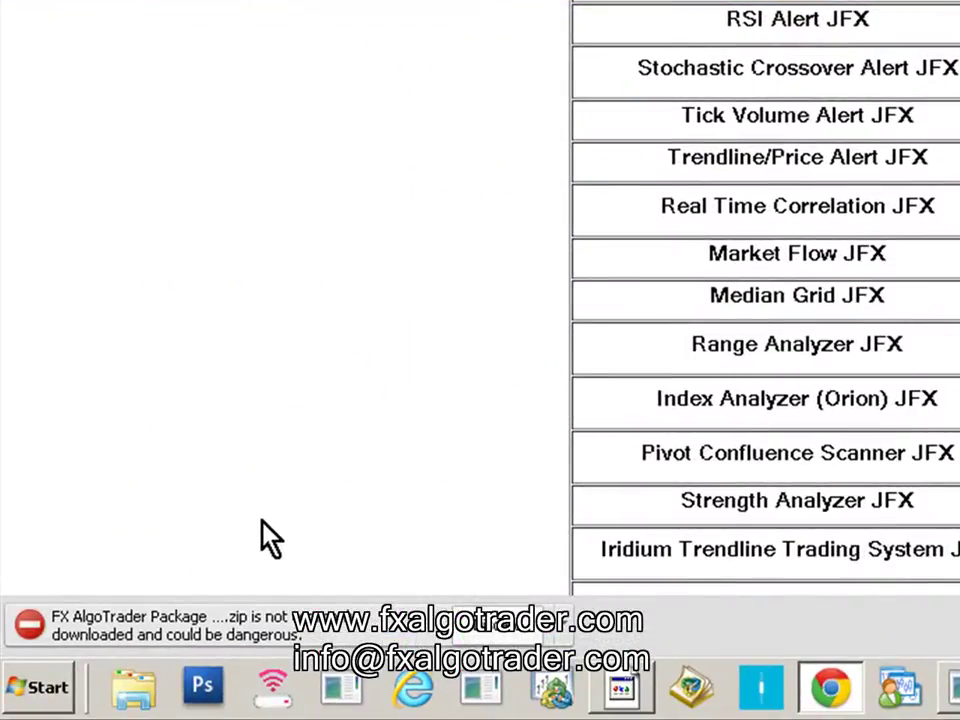
left_click(565, 626)
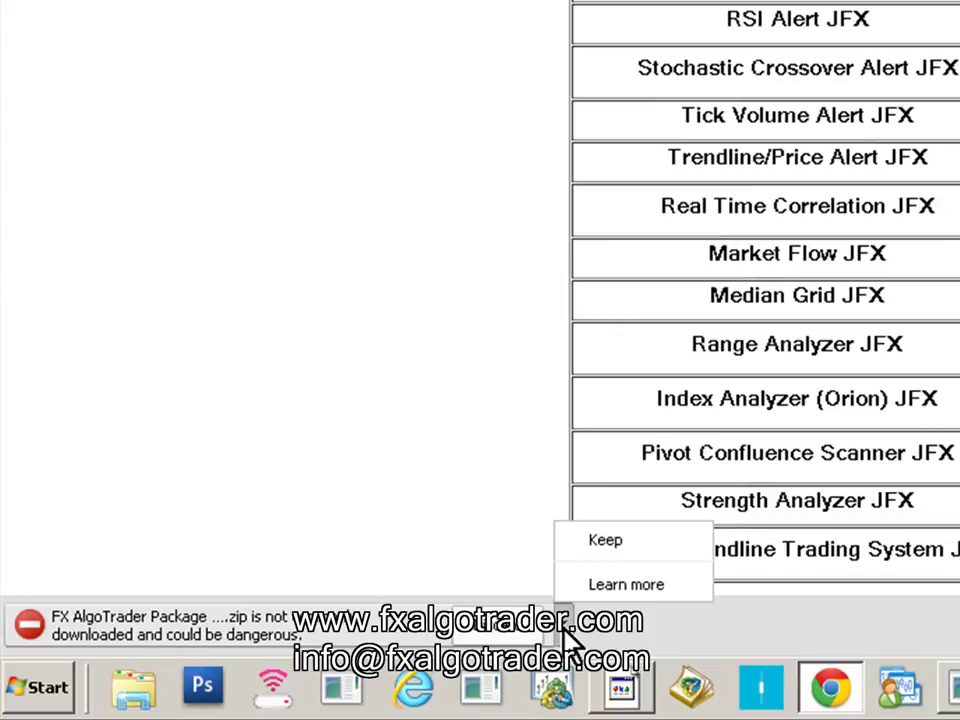
- Keep the flagged package zip and run the FXA Twin_Triple MA Crossover (JFX) installer inside it
left_click(575, 547)
left_click(157, 616)
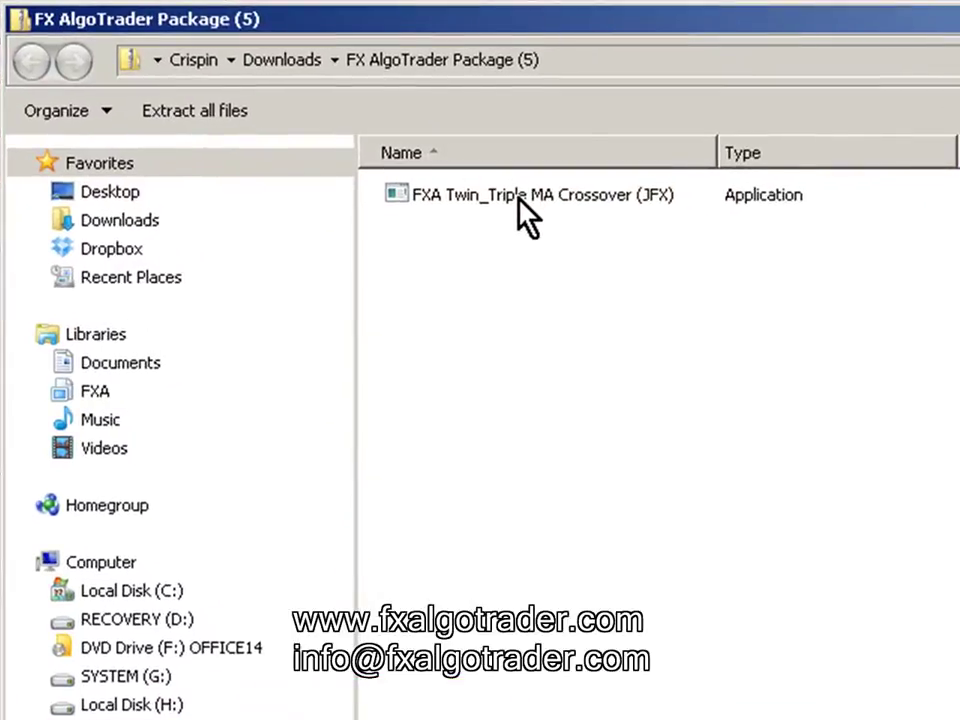
left_click(527, 200)
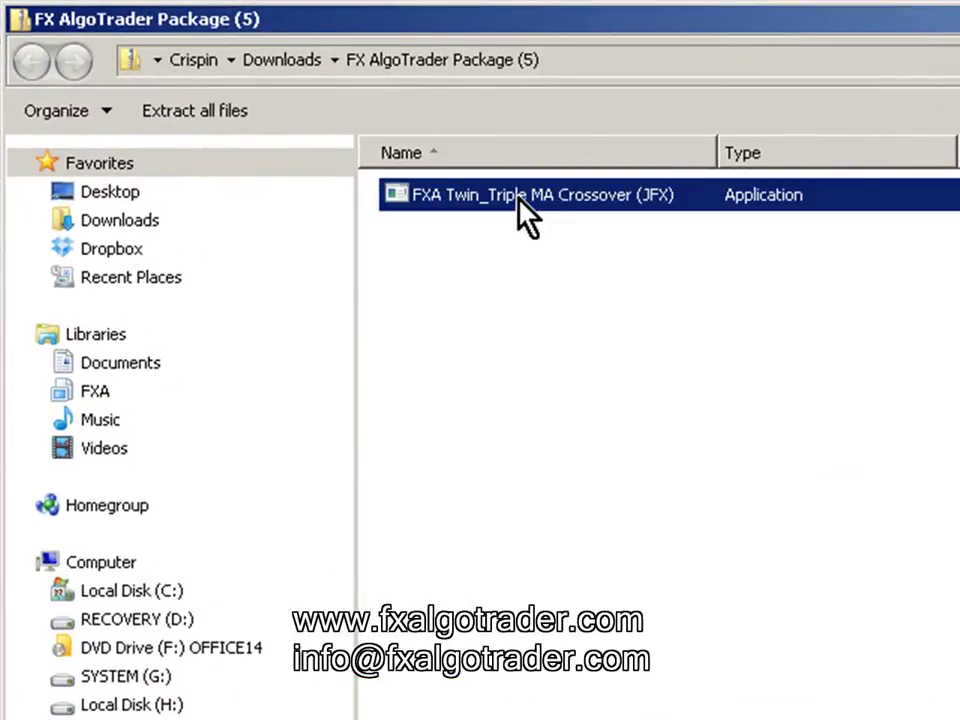
double_click(520, 198)
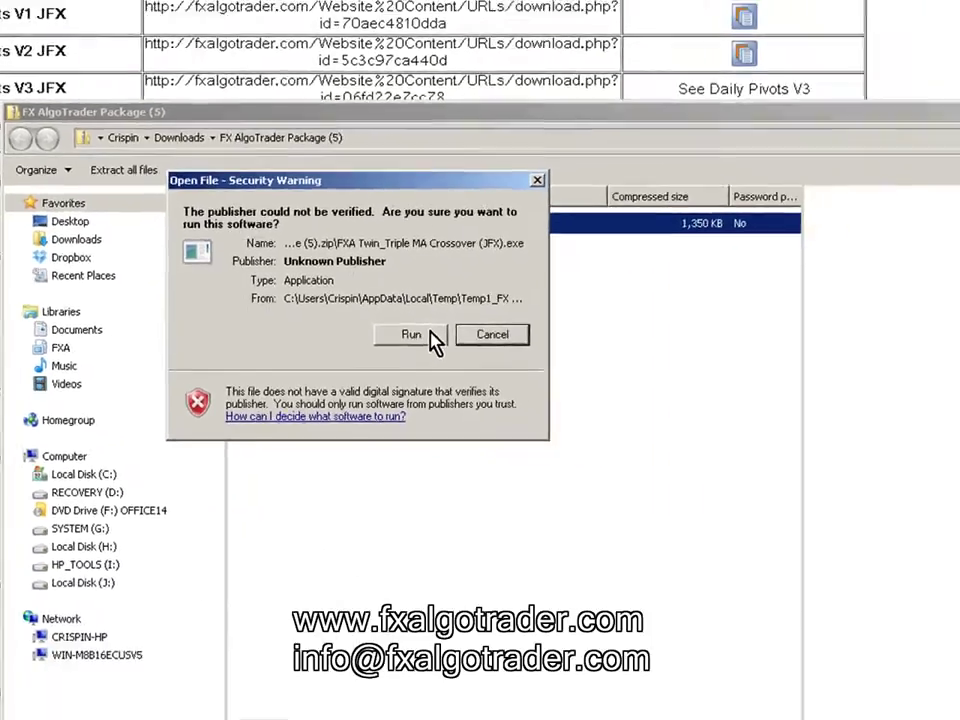
left_click(650, 371)
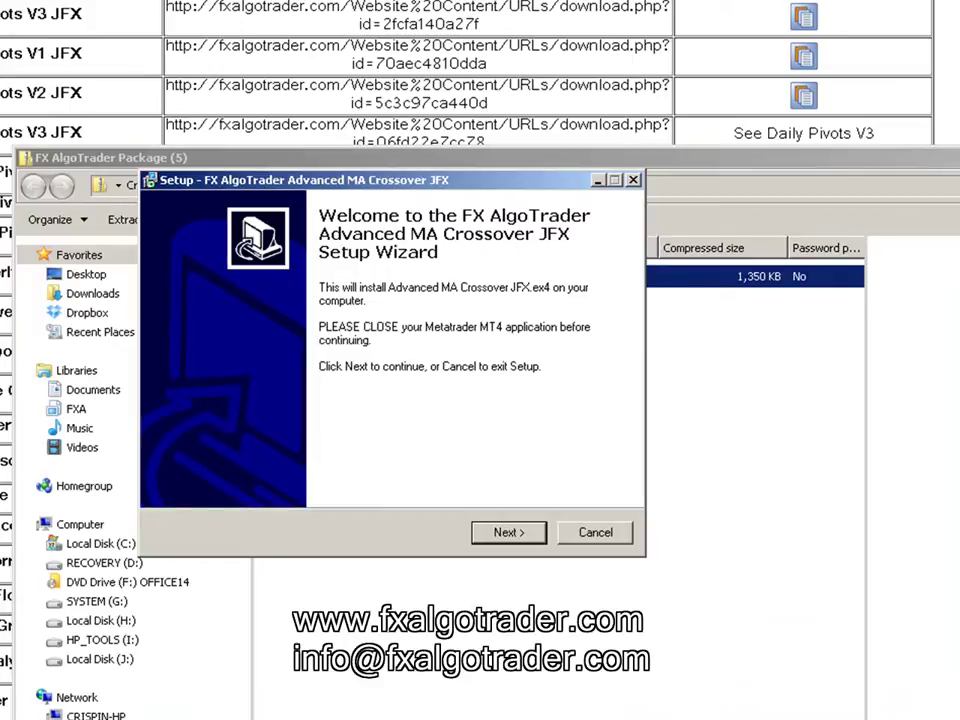
- Close the package archive and browser windows and move the setup wizard aside
left_click(955, 158)
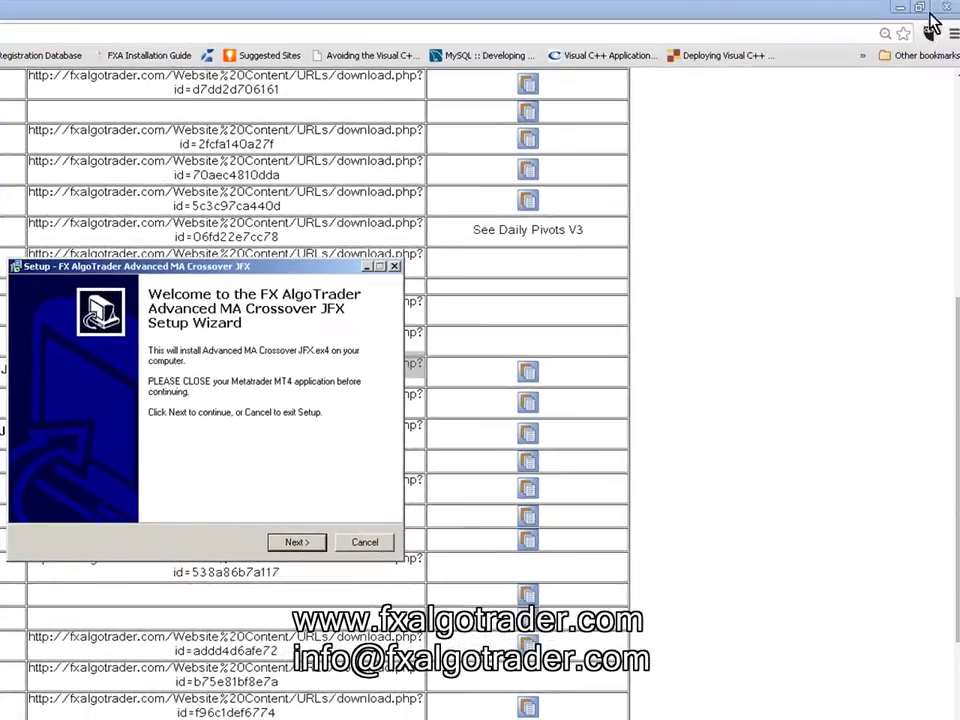
left_click(945, 11)
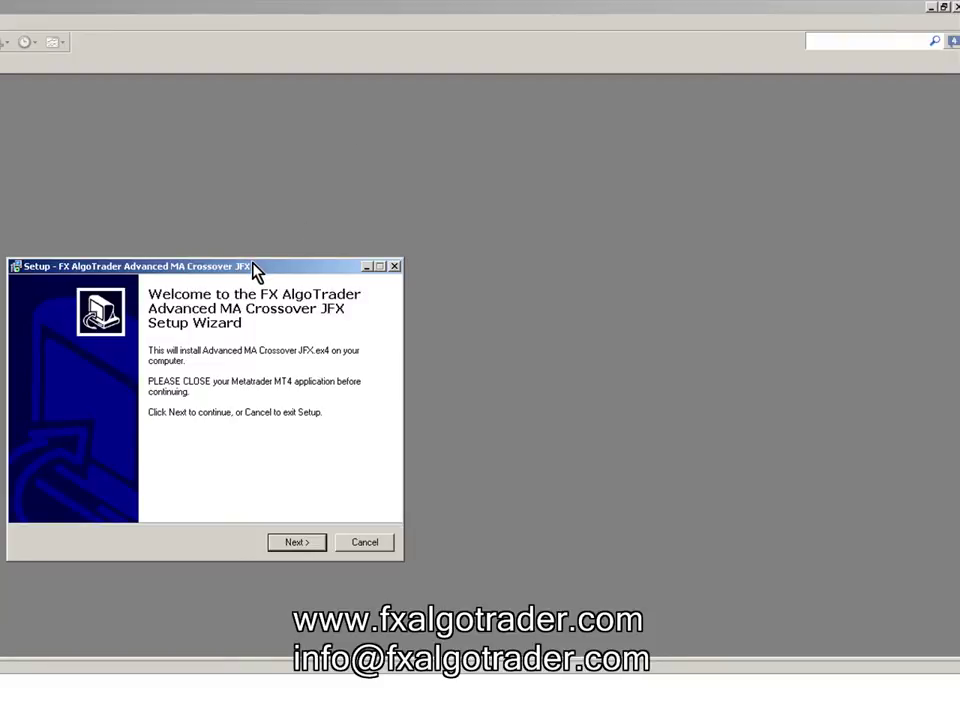
left_click_drag(255, 270, 409, 116)
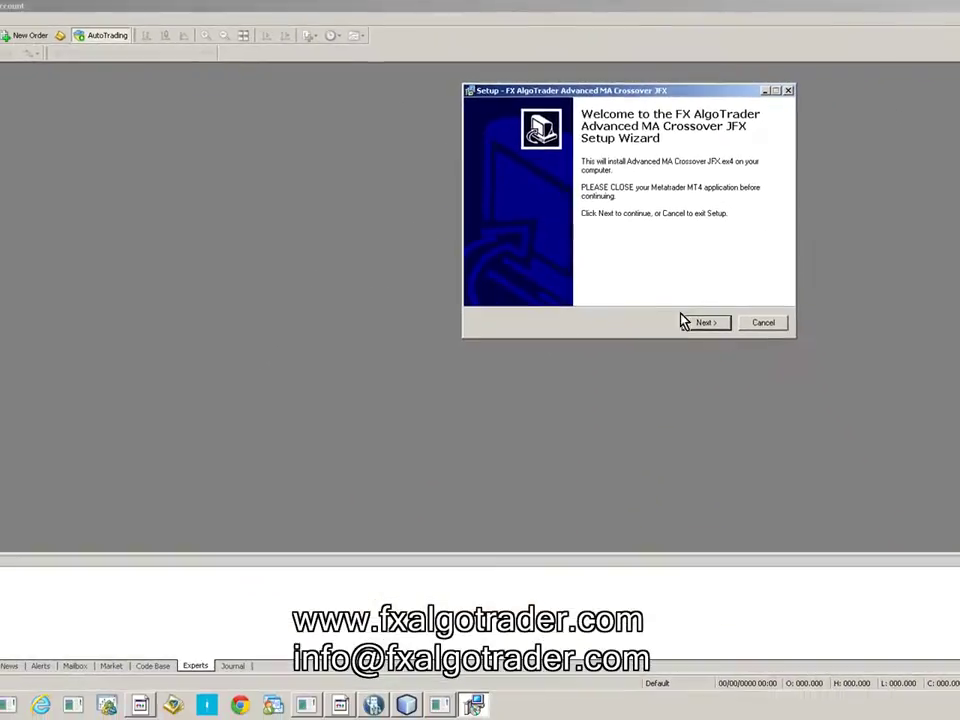
- Advance the wizard past the Welcome and License Agreement pages, then bring MetaTrader forward
left_click(690, 324)
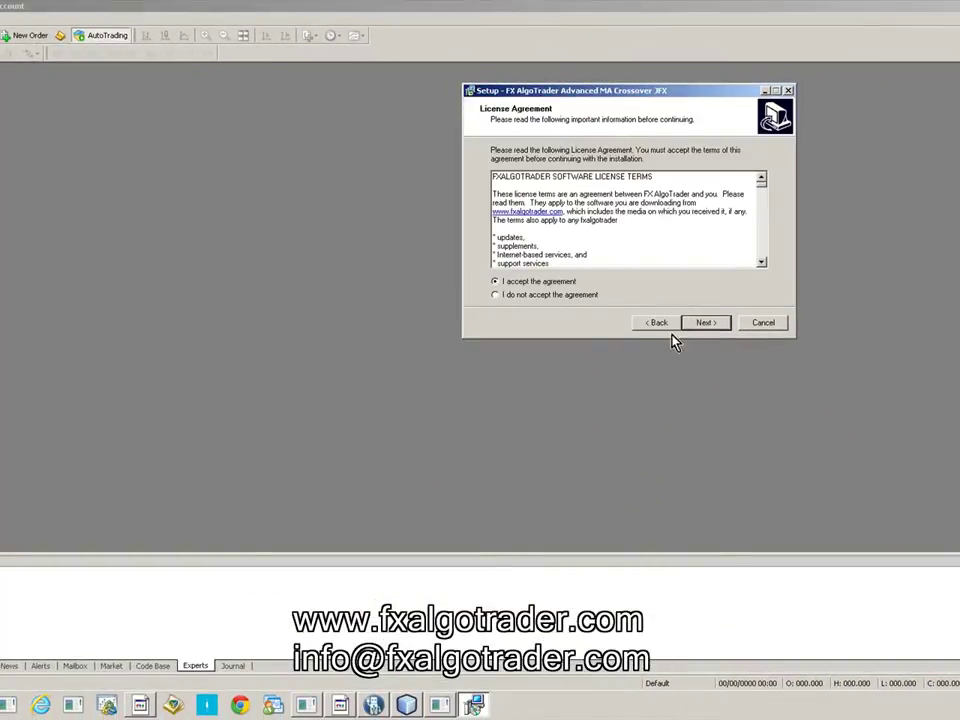
left_click(695, 328)
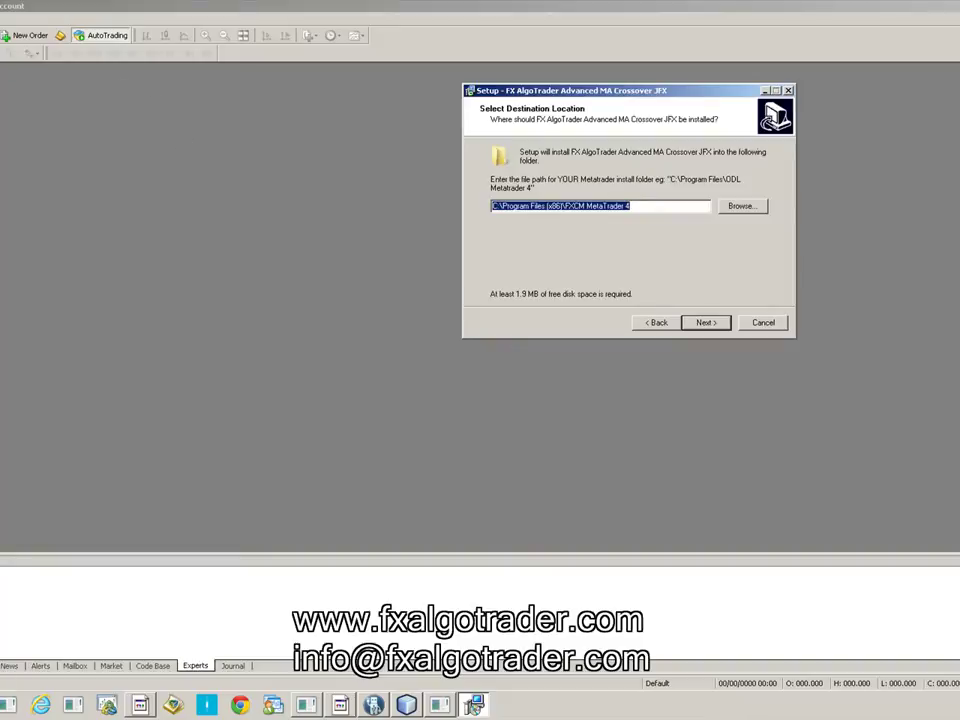
left_click(25, 131)
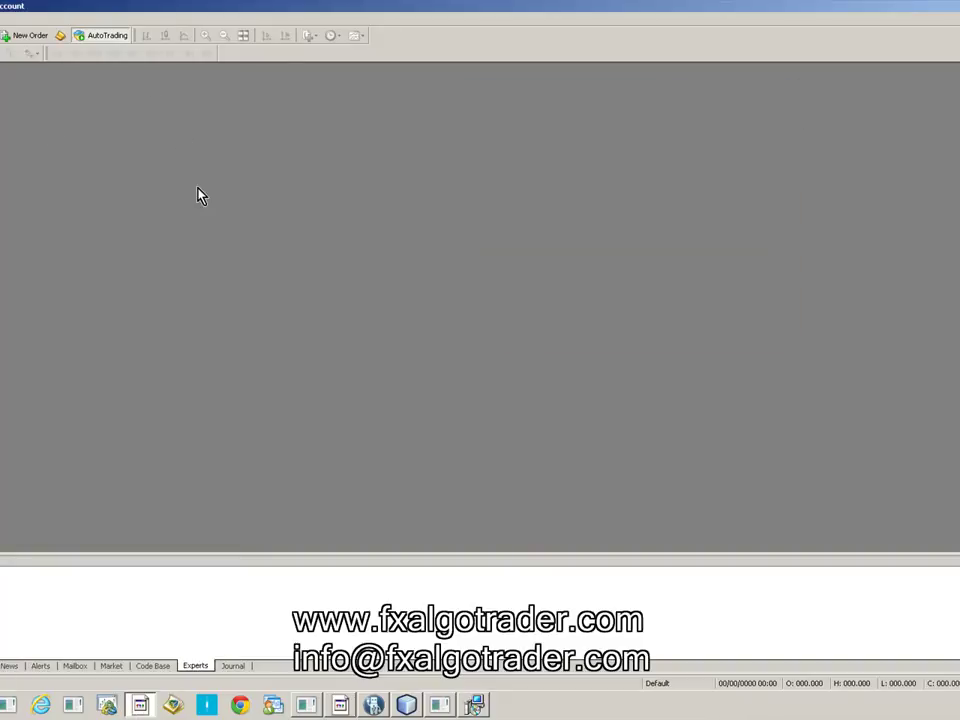
key("ctrl+shift+d")
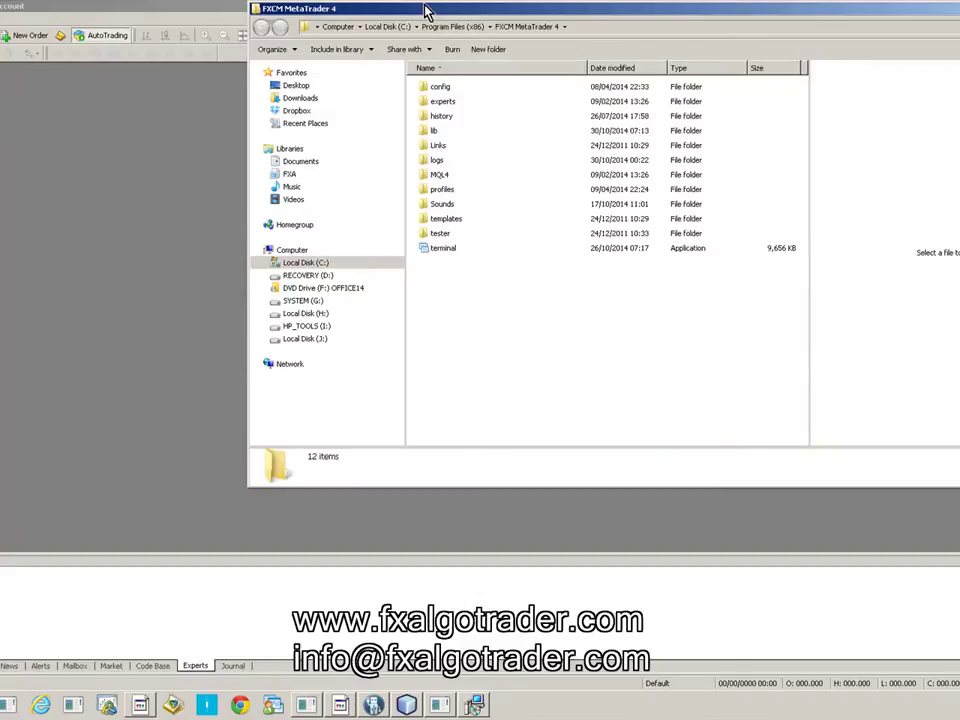
- Maximize, restore and shift the FXCM MetaTrader 4 folder window to the left
double_click(425, 10)
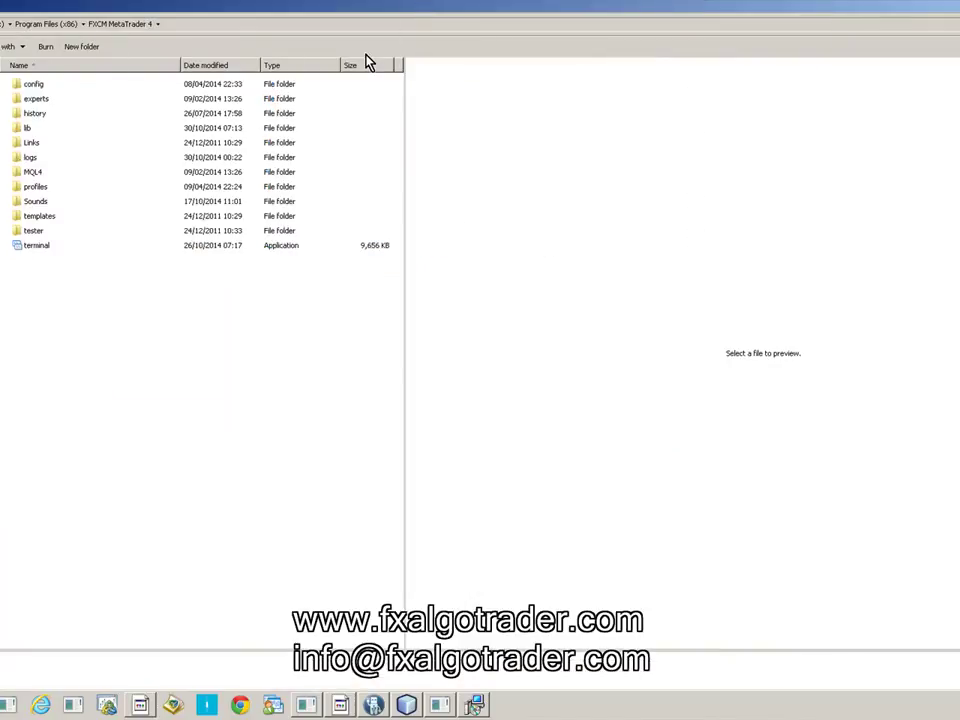
double_click(831, 8)
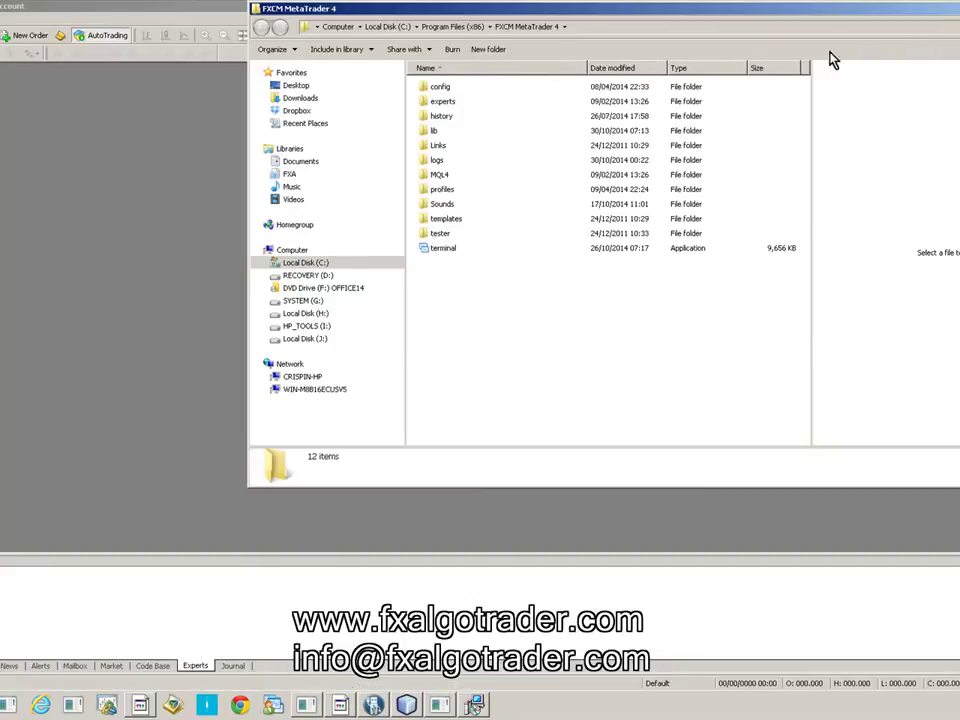
left_click_drag(435, 8, 365, 123)
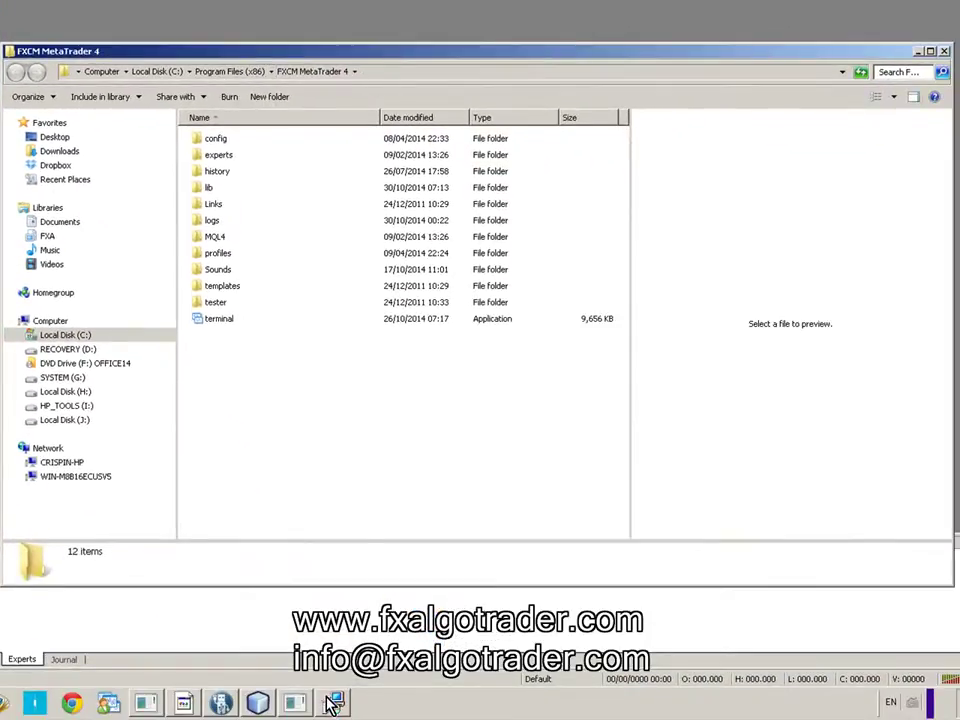
left_click(333, 704)
- Set the install destination to C:\Program Files (x86)\FXCM MetaTrader 4 and continue
left_click(623, 150)
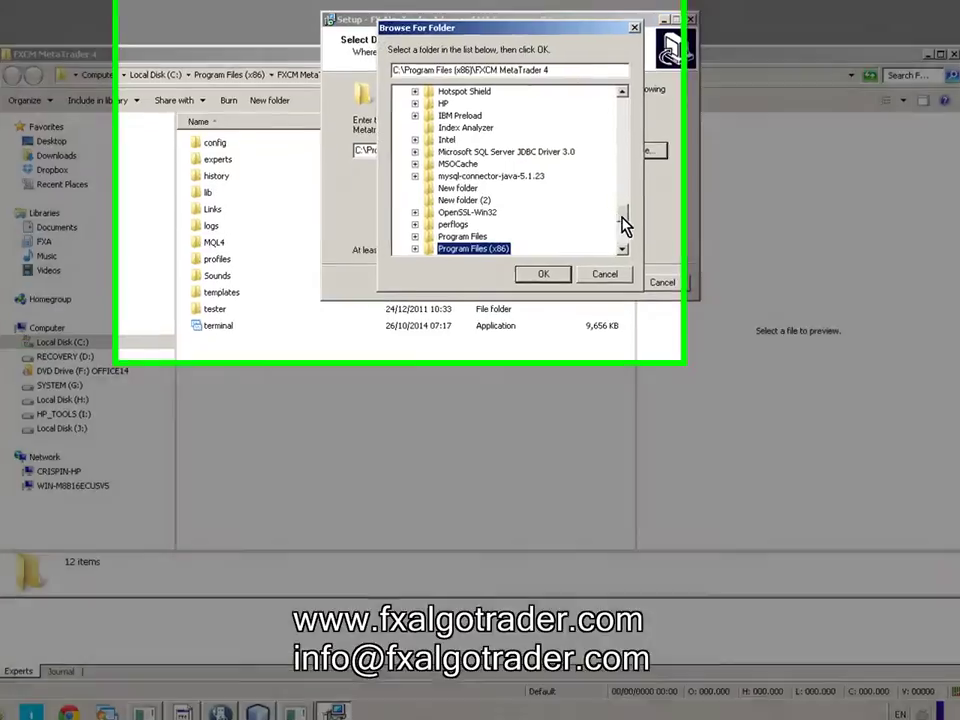
left_click_drag(619, 210, 603, 90)
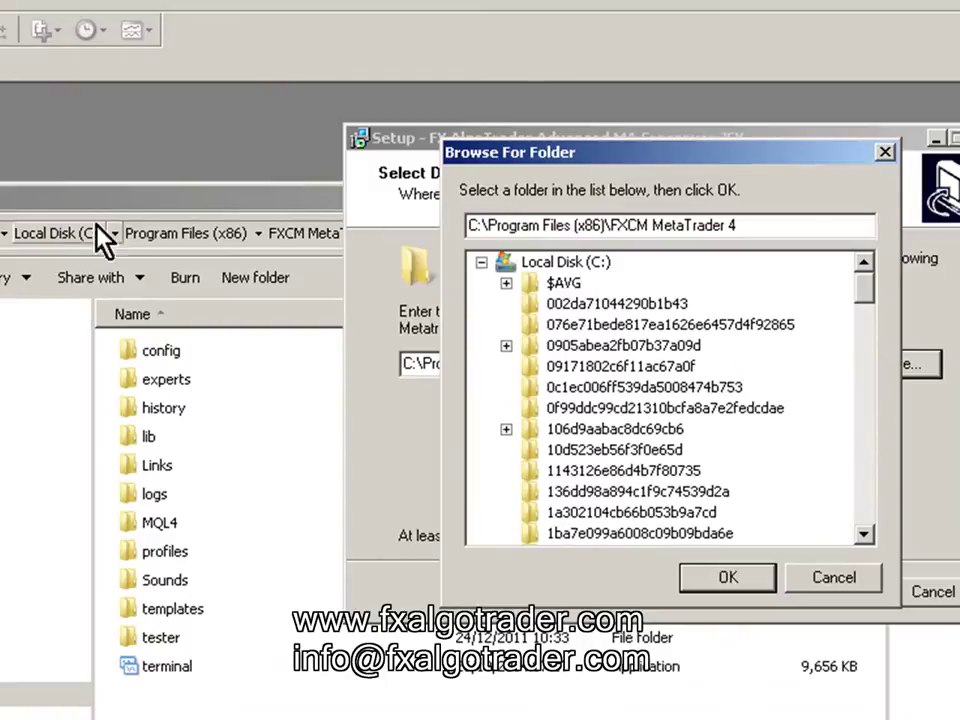
left_click(537, 263)
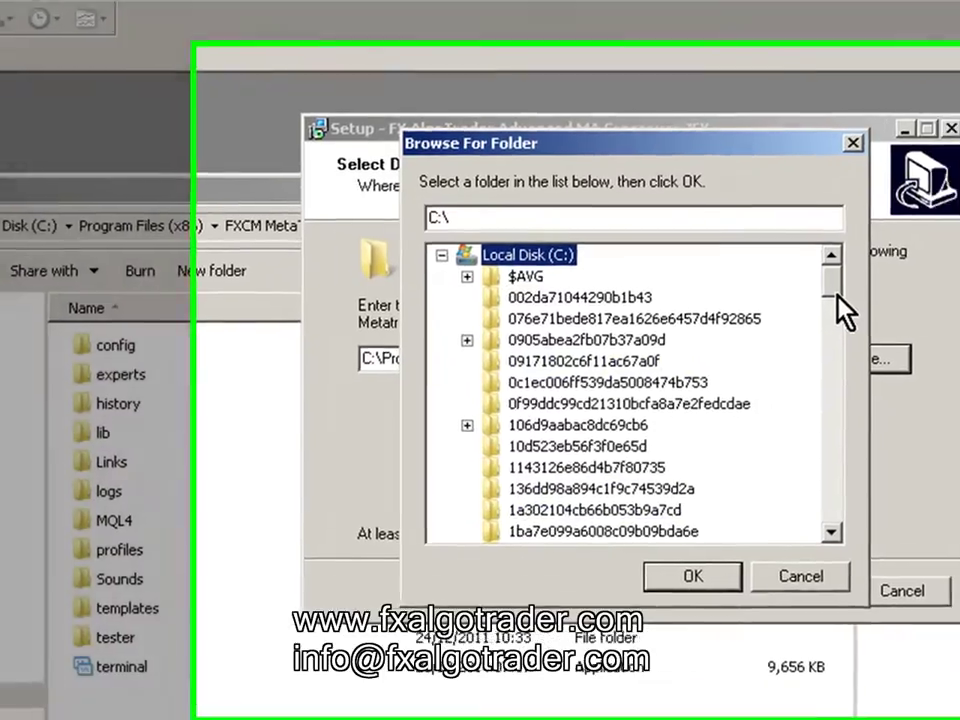
left_click_drag(865, 283, 867, 440)
left_click_drag(687, 408, 688, 505)
left_click(397, 272)
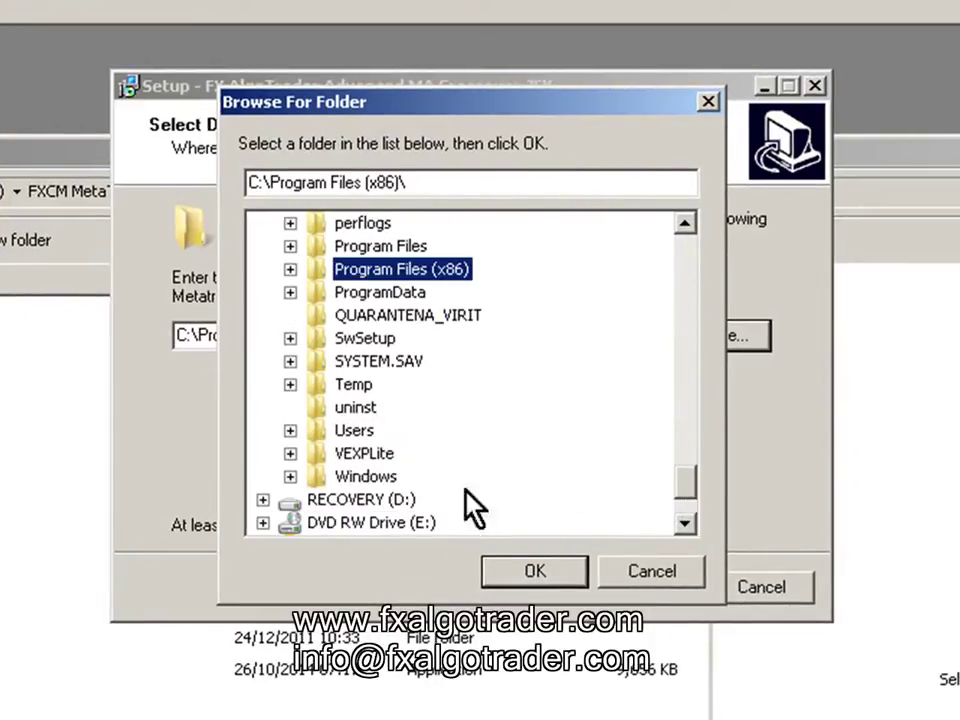
left_click(290, 269)
left_click_drag(678, 343, 678, 368)
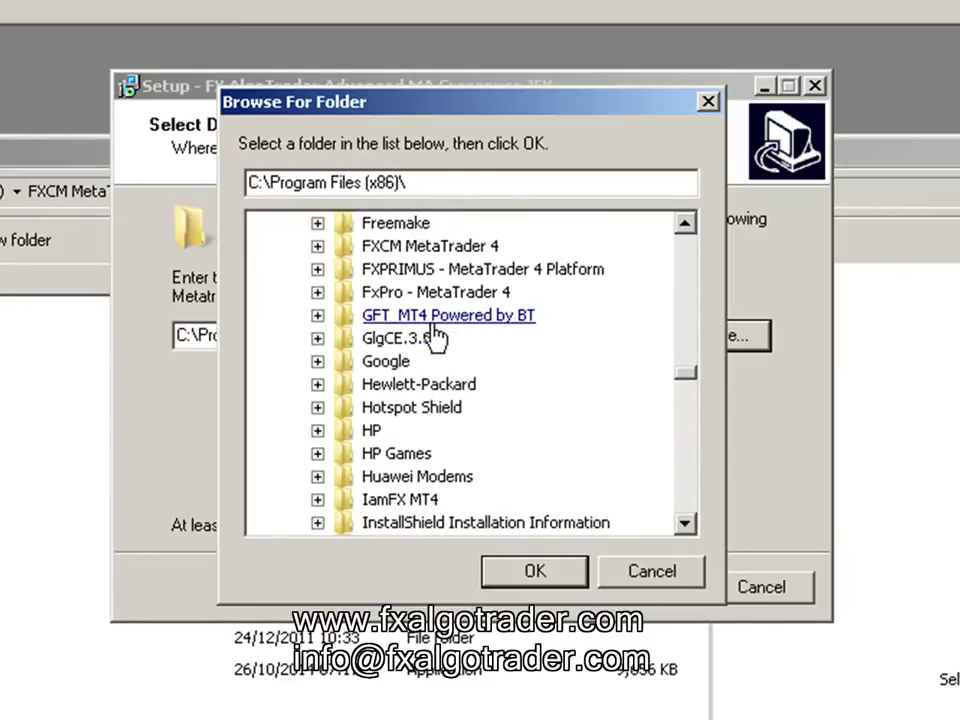
left_click(415, 246)
left_click(527, 572)
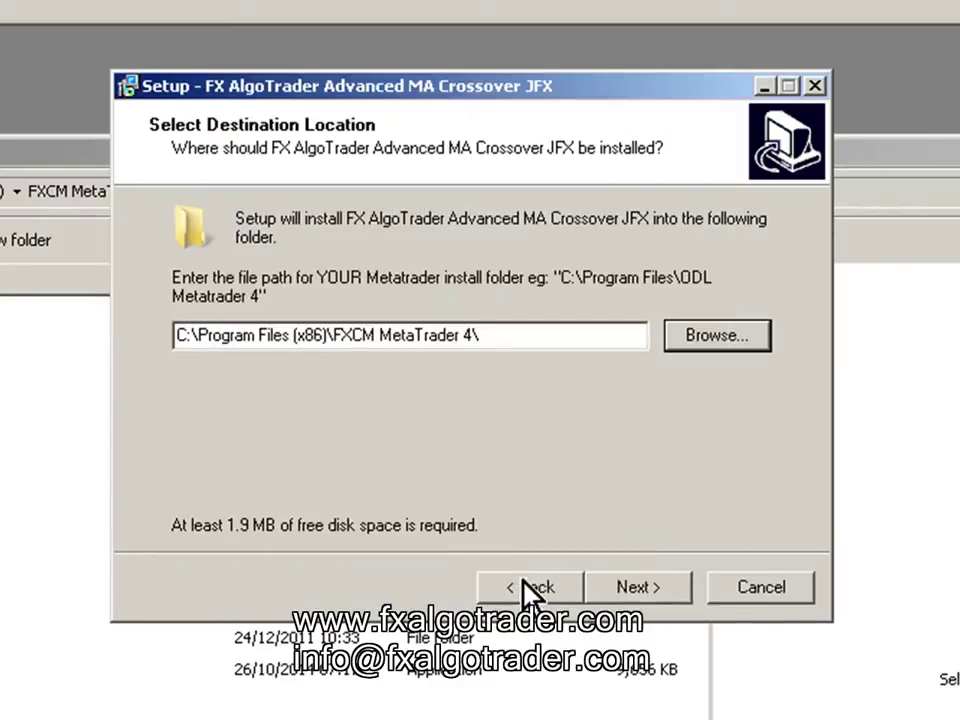
left_click(632, 590)
- Install the JFX package, finish the wizard, and clear windows to the Start menu
left_click(634, 588)
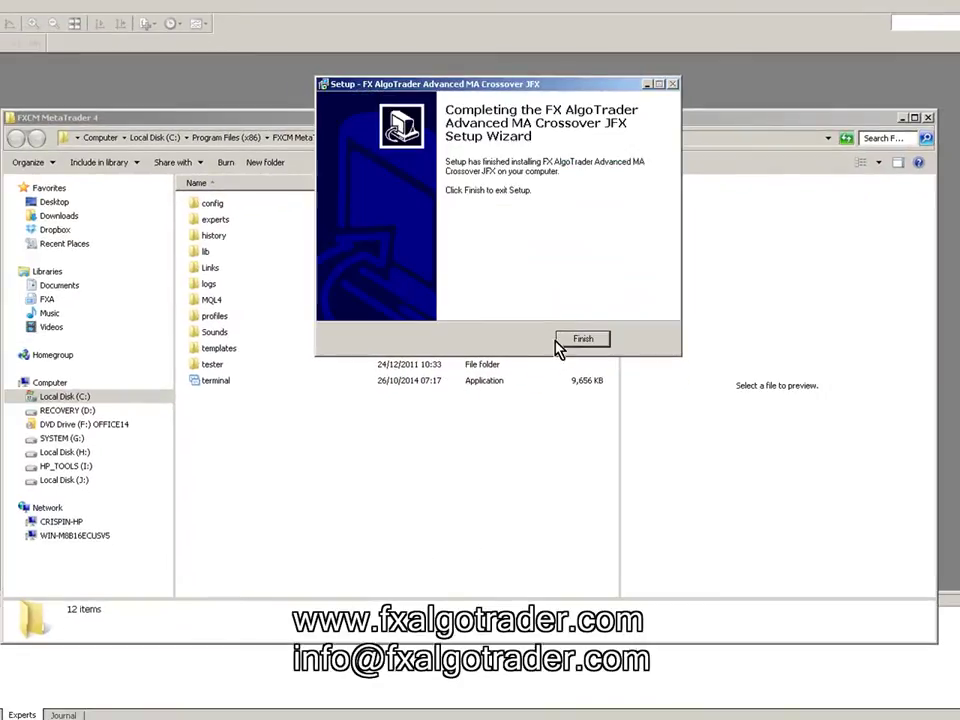
left_click(582, 339)
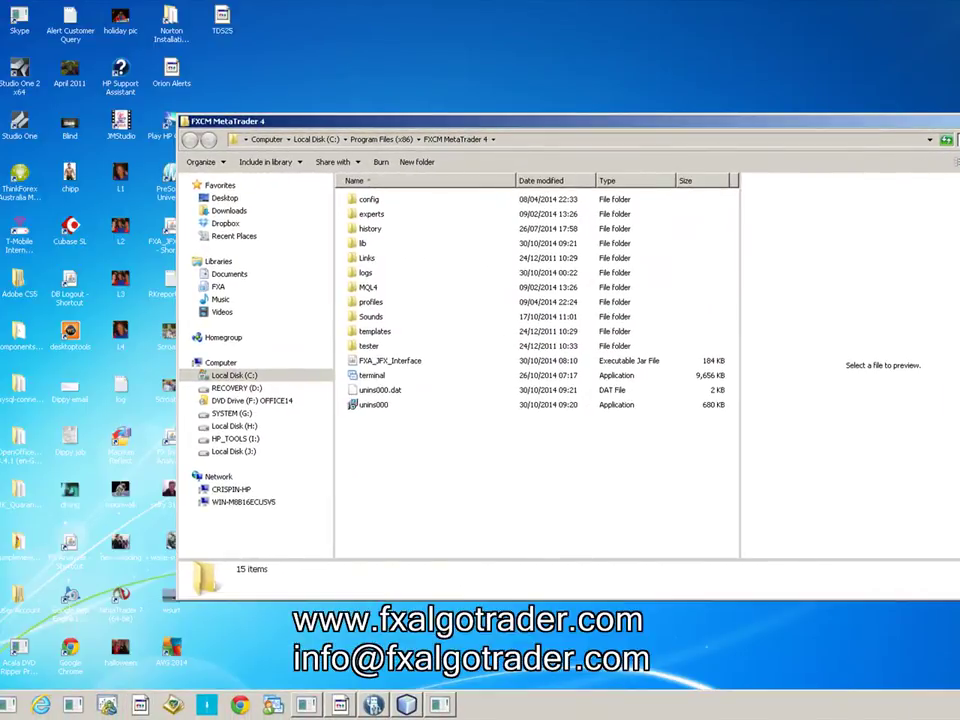
key("alt+F4")
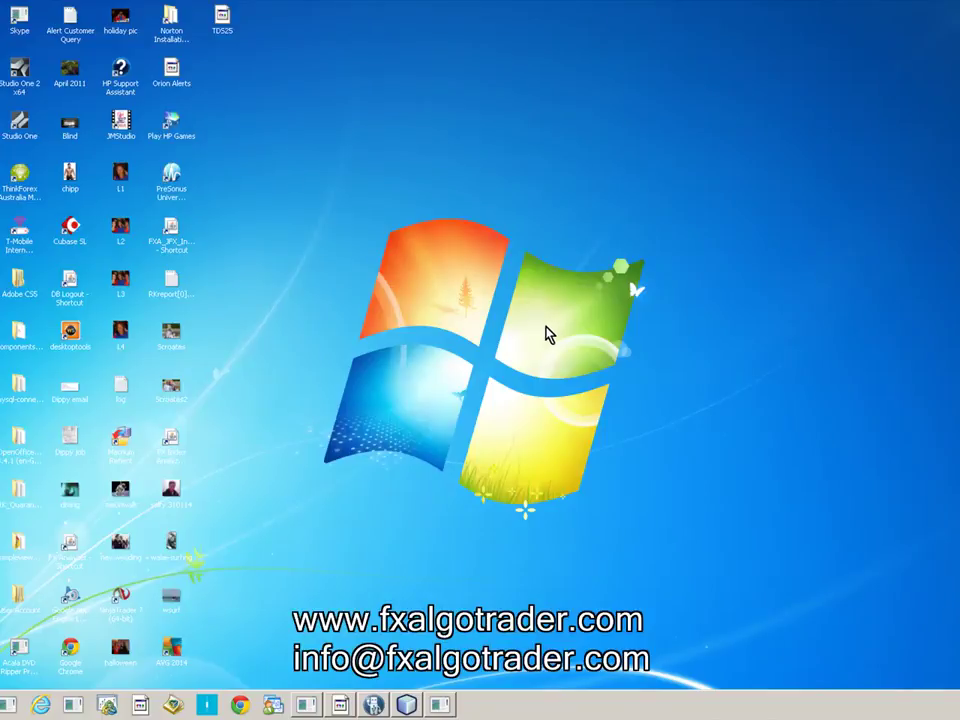
key("super")
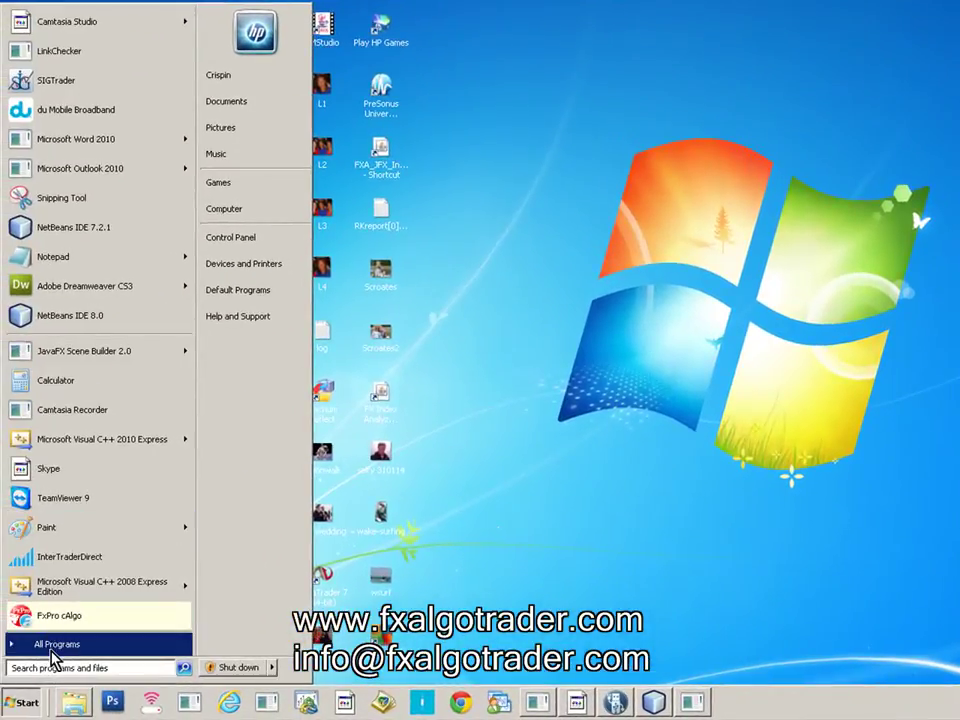
- Launch FXCM MetaTrader 4 from All Programs and open a new GBPUSD chart
left_click(50, 648)
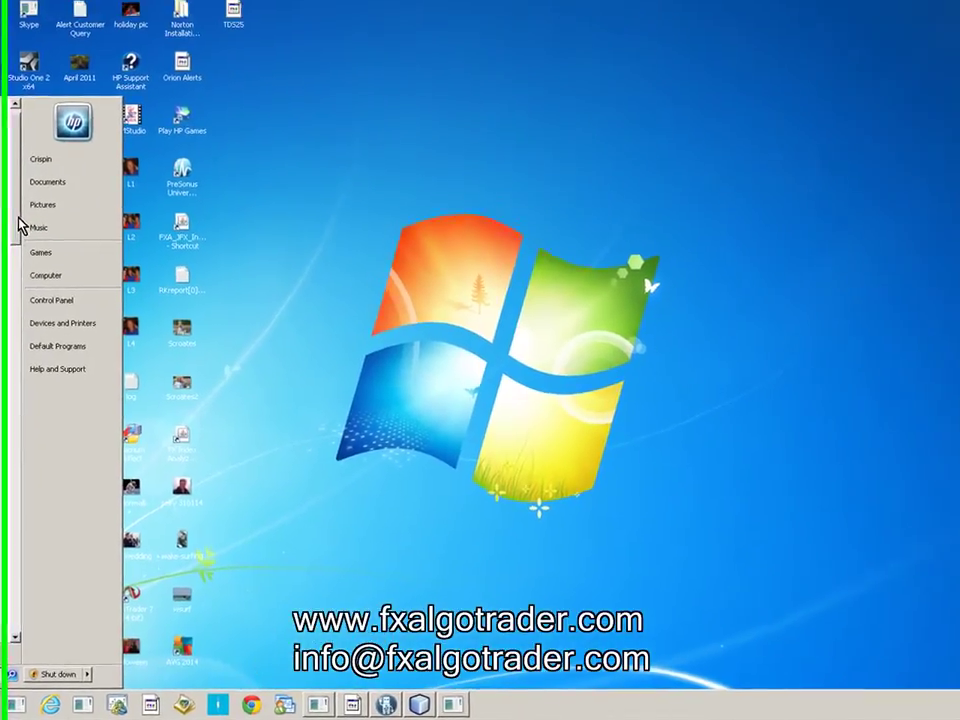
left_click(240, 341)
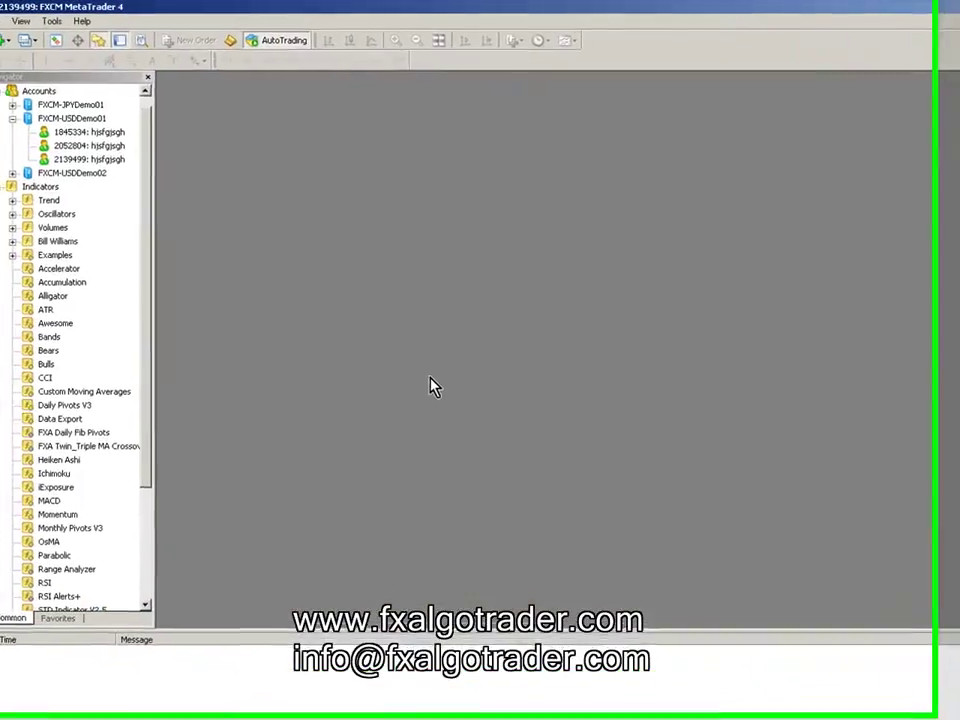
left_click(14, 30)
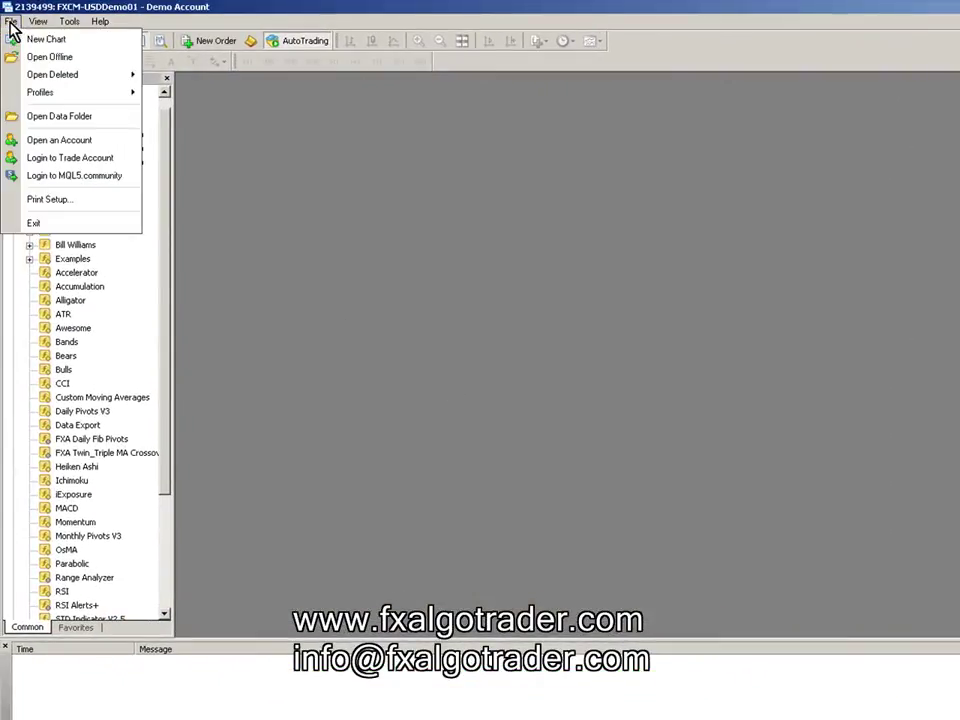
left_click(15, 38)
left_click(55, 80)
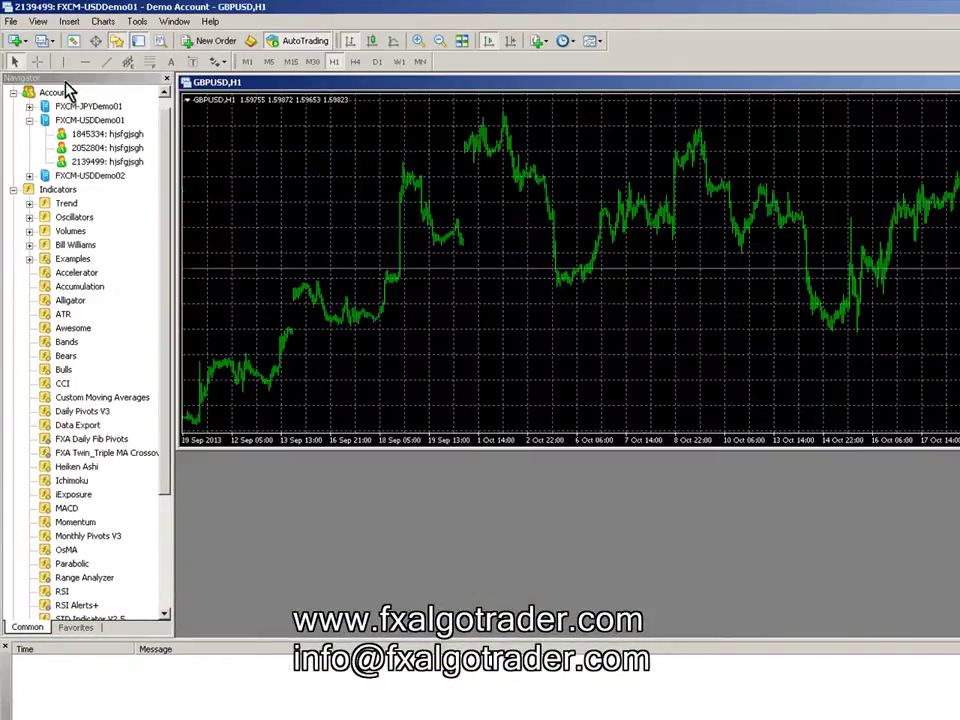
right_click(590, 212)
- Apply the Black On White colour scheme in the chart's Properties
left_click(615, 526)
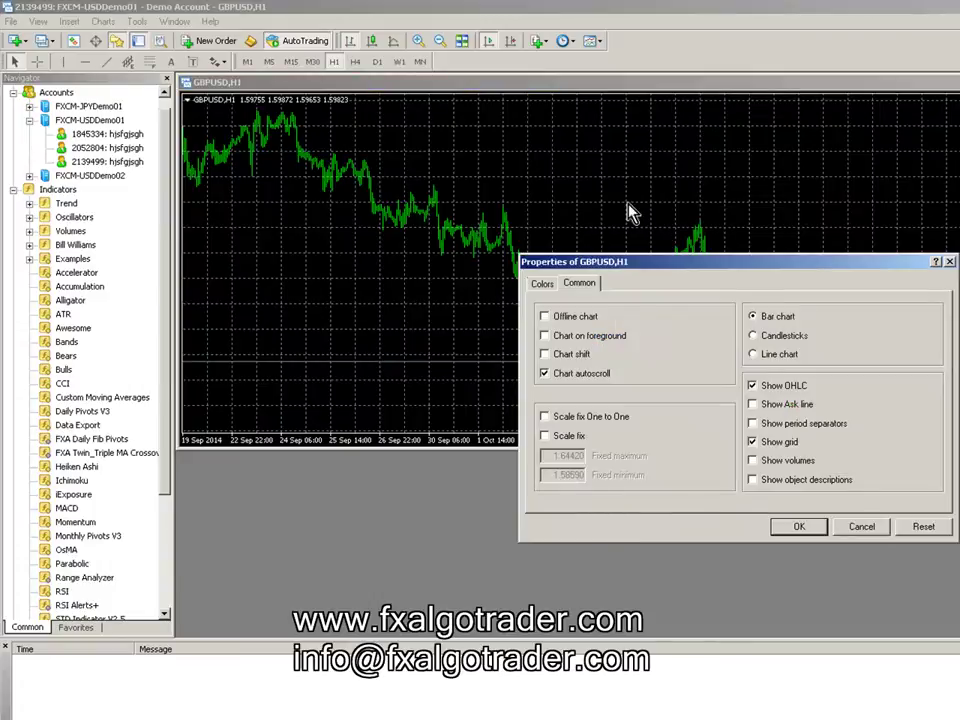
left_click(549, 285)
left_click(733, 316)
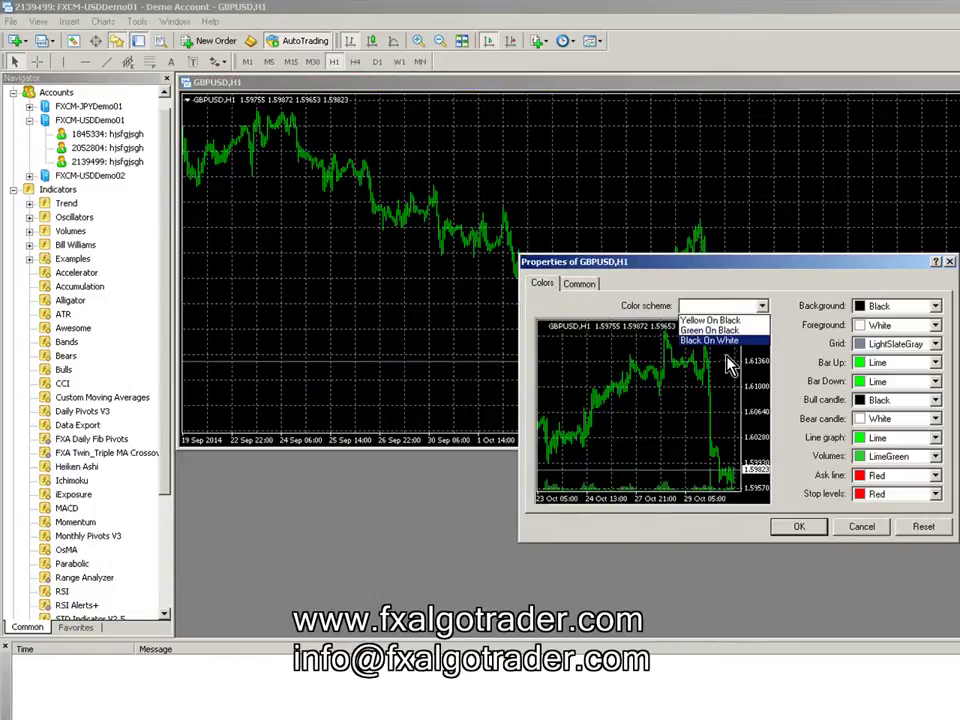
left_click(722, 338)
left_click(792, 527)
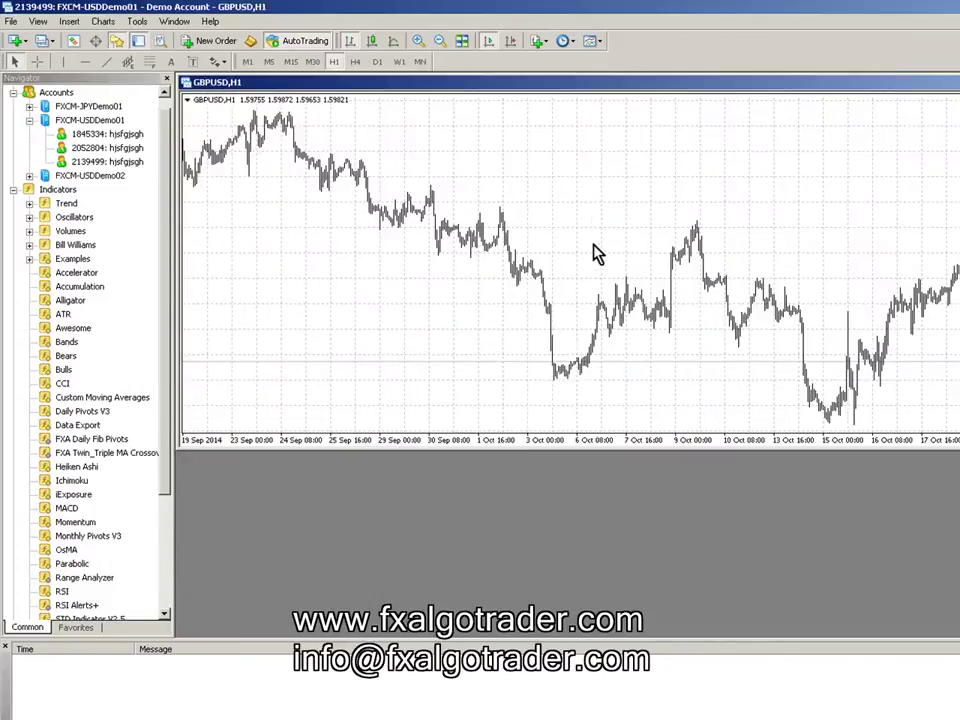
- Hide the grid, show M15 candlesticks, zoom in, and maximize the chart
right_click(617, 196)
left_click(652, 370)
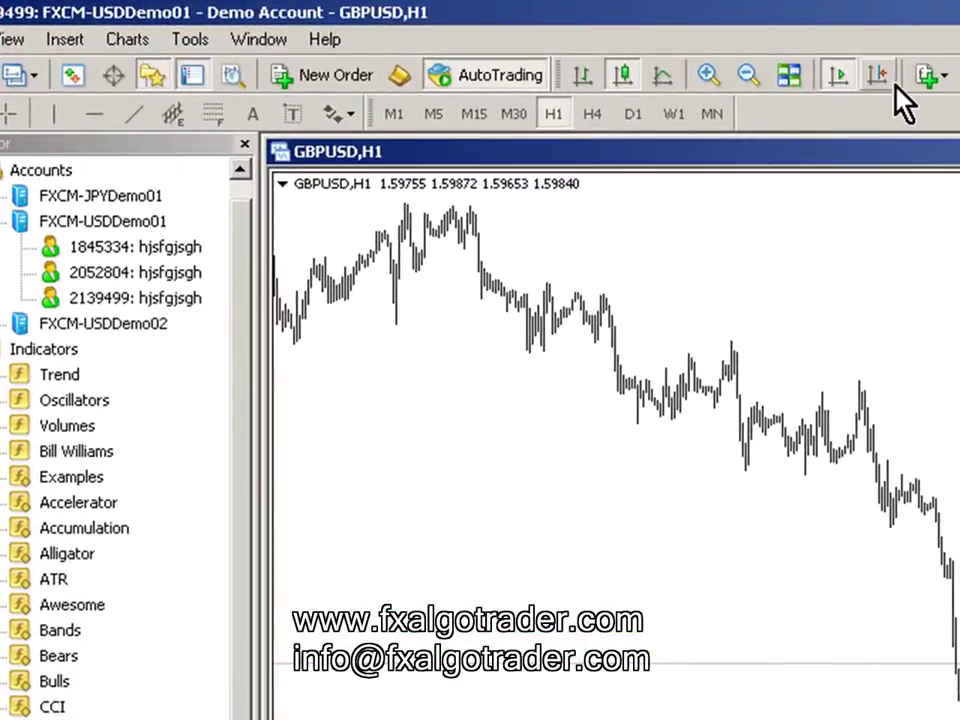
left_click(692, 55)
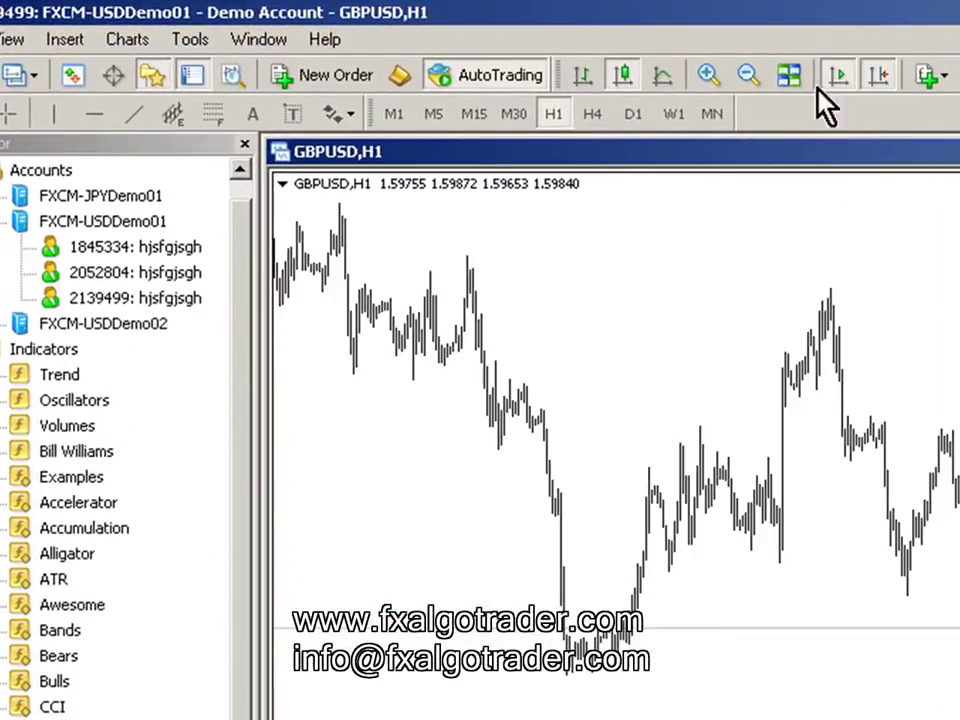
left_click(484, 116)
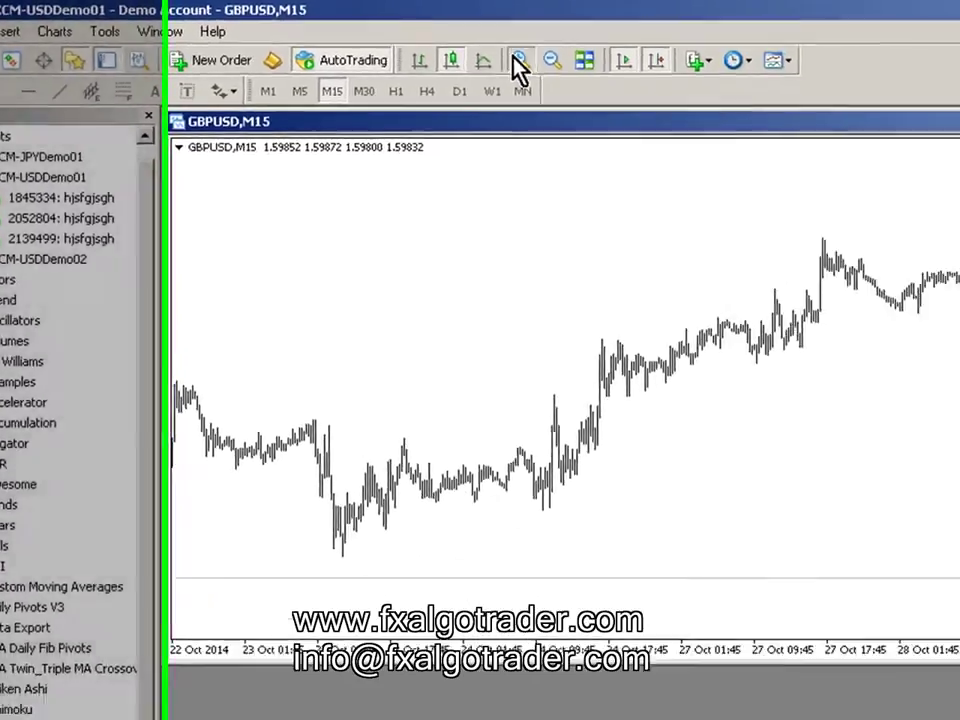
left_click(708, 74)
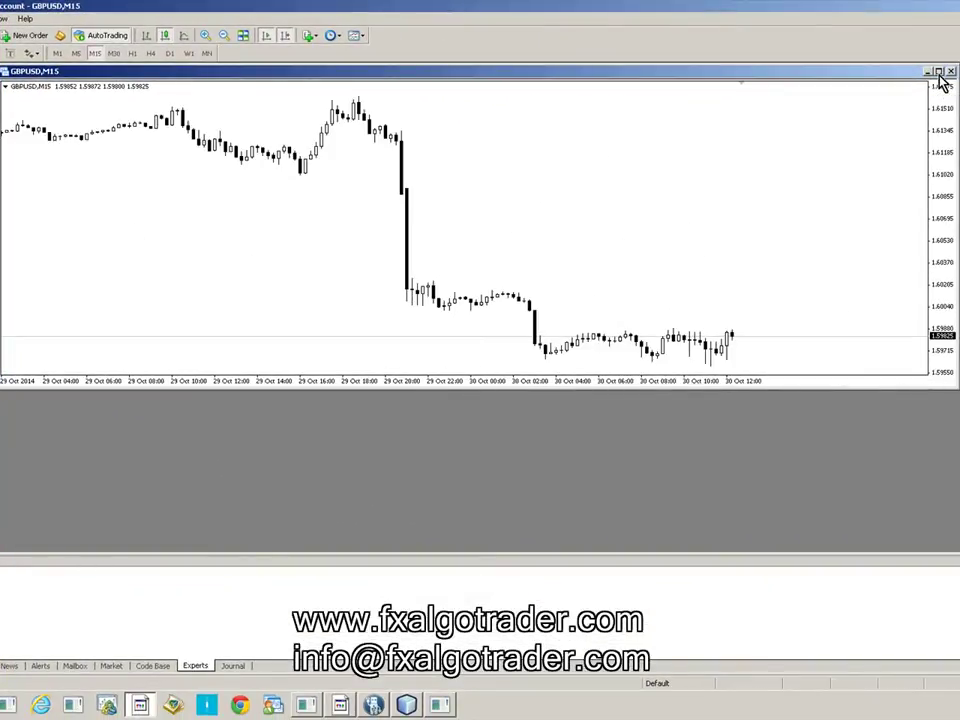
left_click(945, 73)
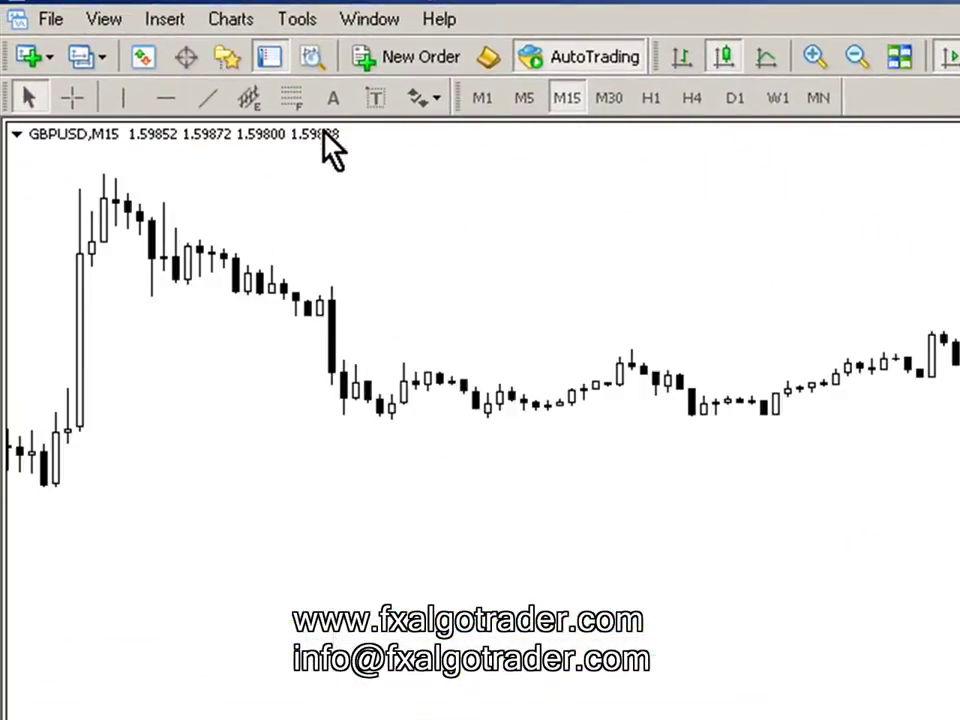
key("ctrl+n")
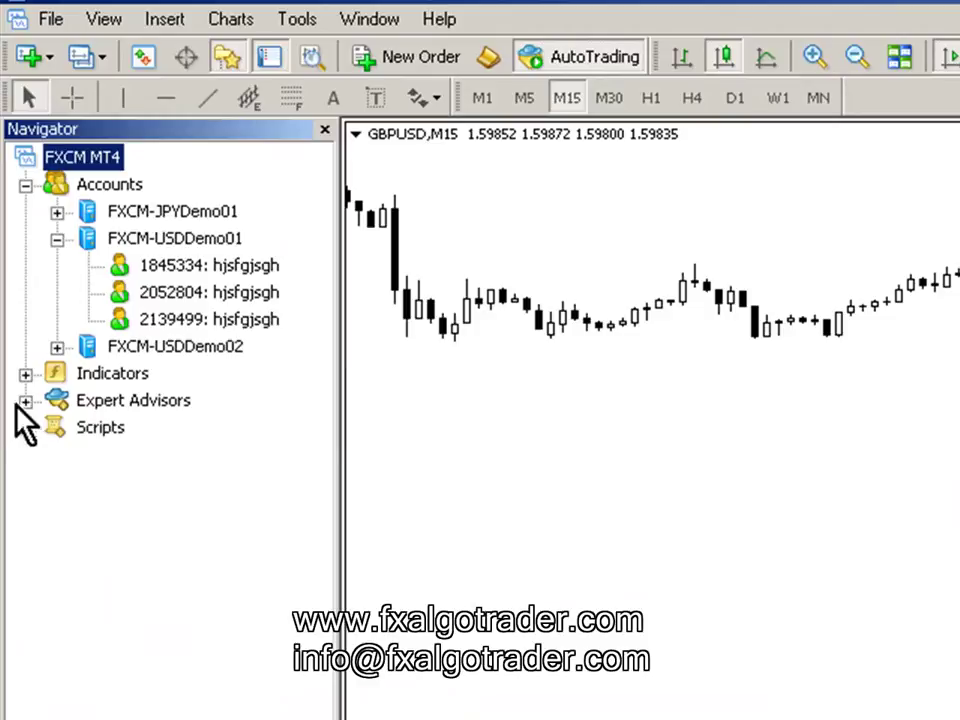
- Drag FXA Twin_Triple MA Crossover Alert from Indicators onto the chart, allowing DLL imports
left_click(25, 374)
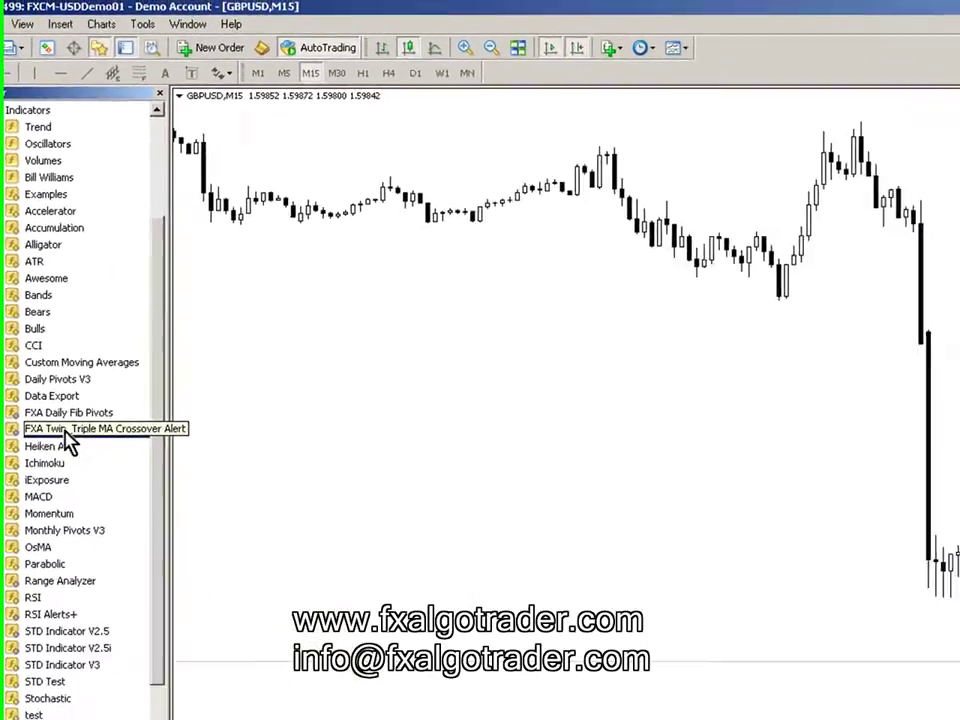
left_click_drag(152, 624, 584, 642)
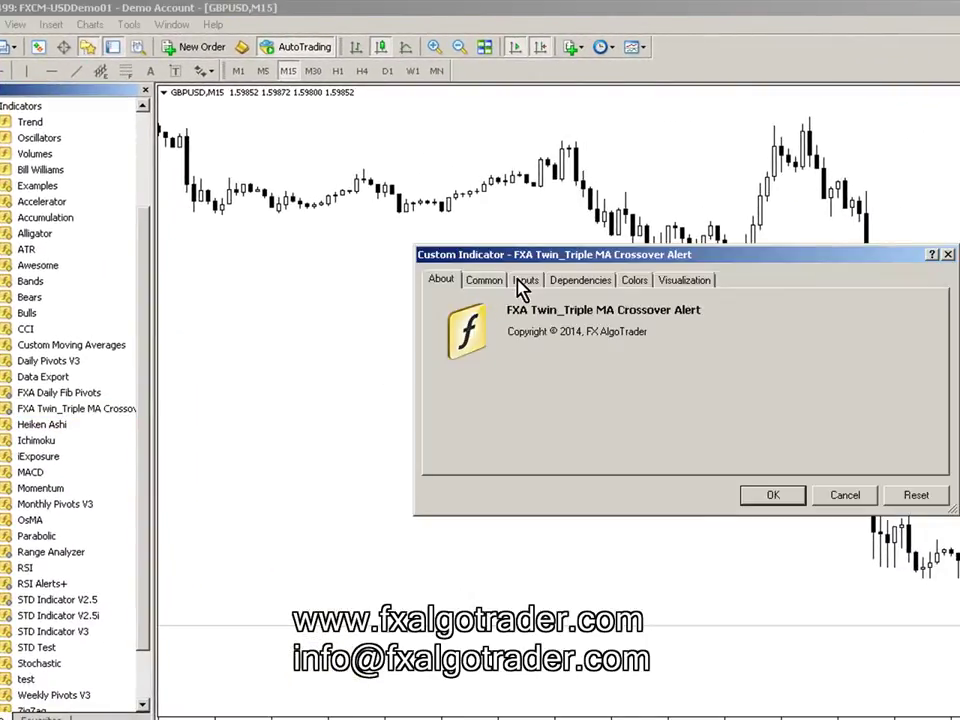
left_click(485, 283)
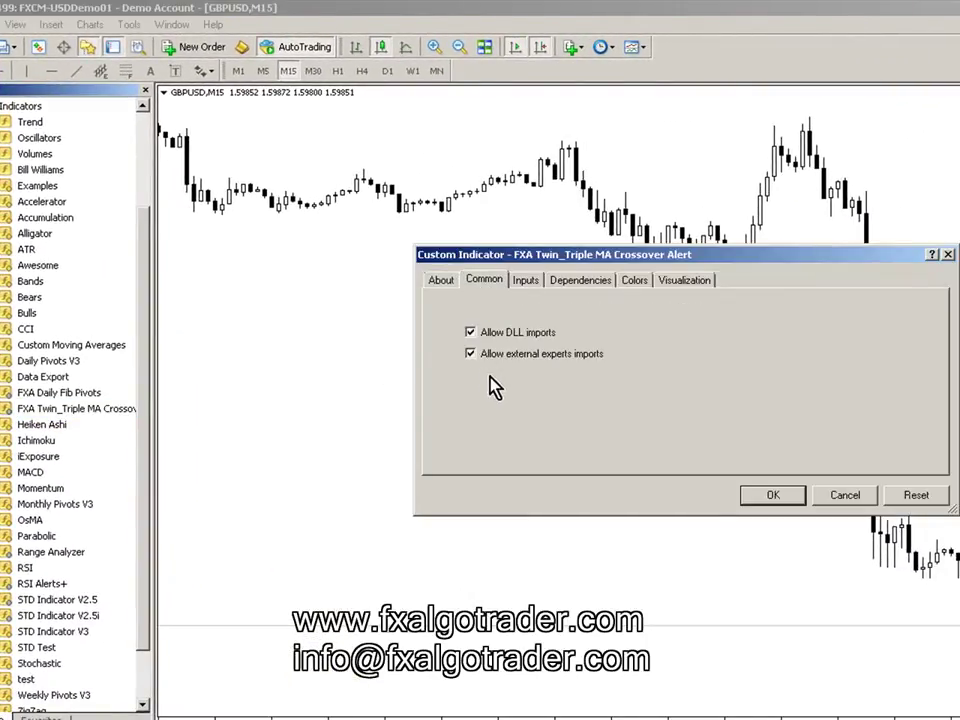
left_click(770, 496)
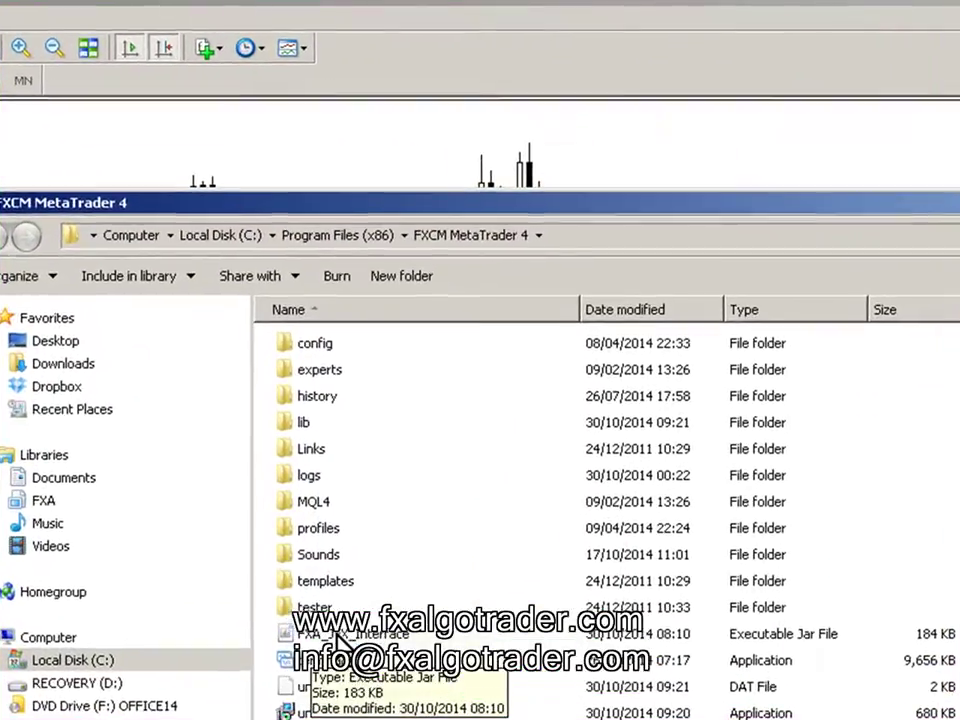
- Launch FXA_JFX_Interface and log in with the unique reference number and ID
left_click(381, 362)
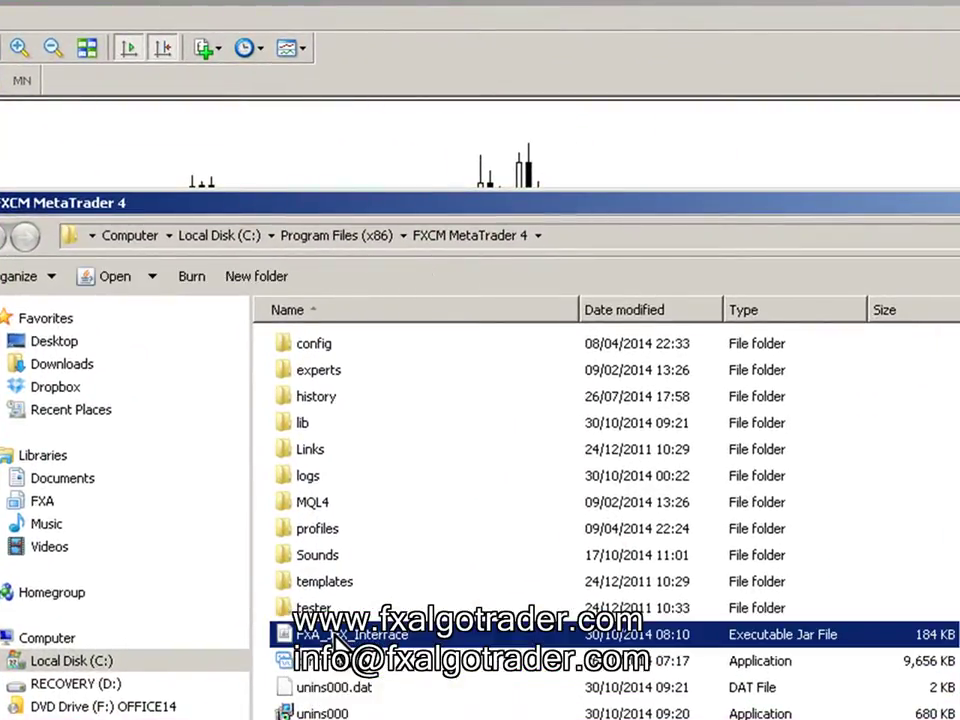
double_click(336, 636)
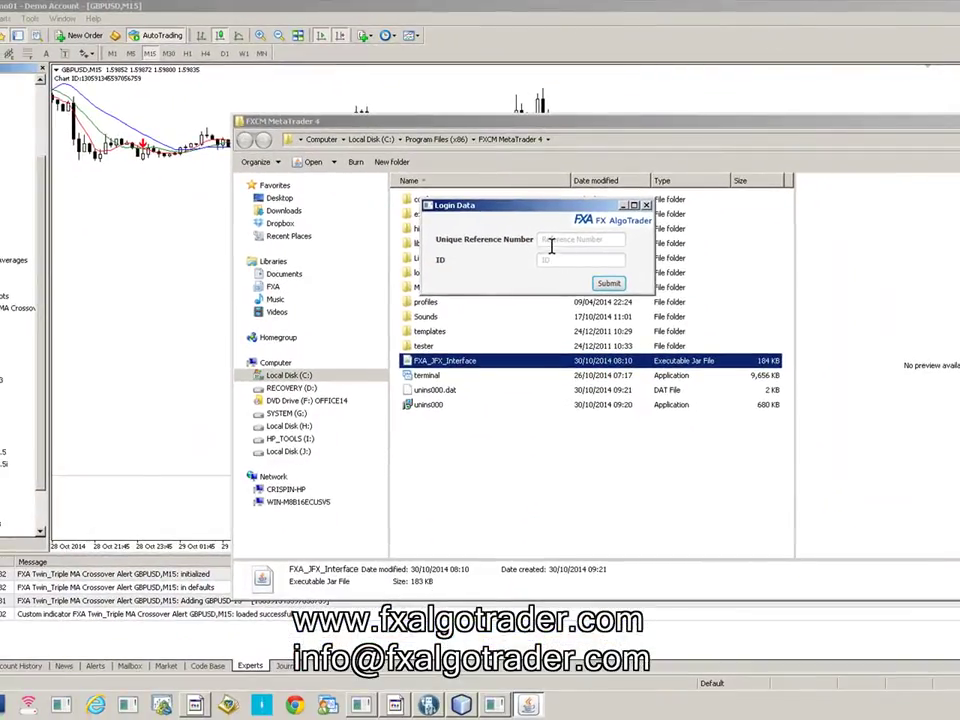
left_click(551, 243)
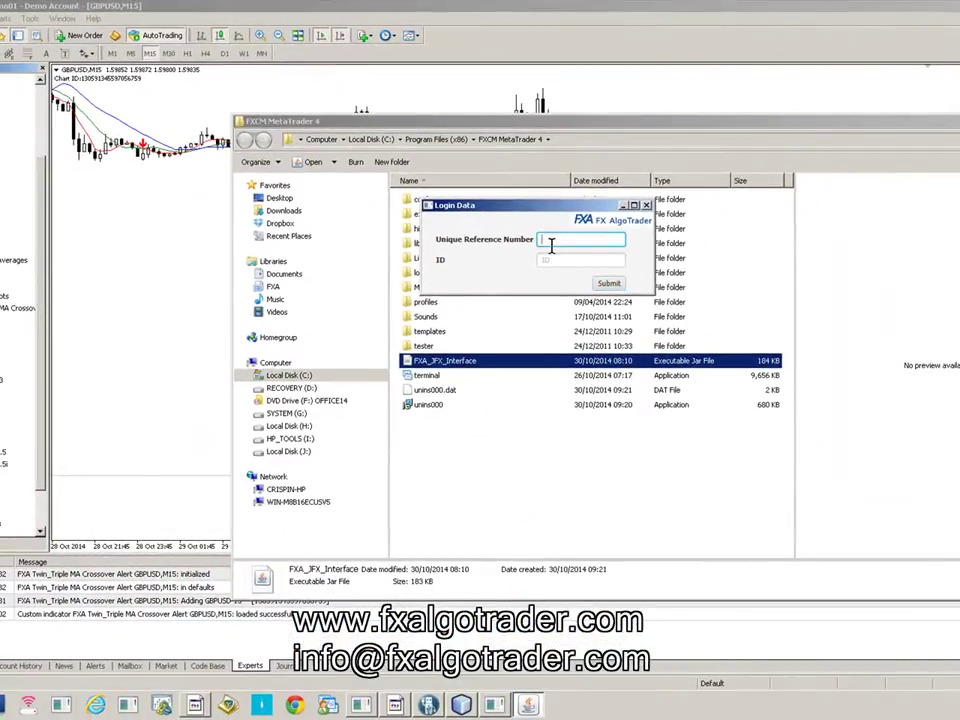
type("1")
left_click(557, 262)
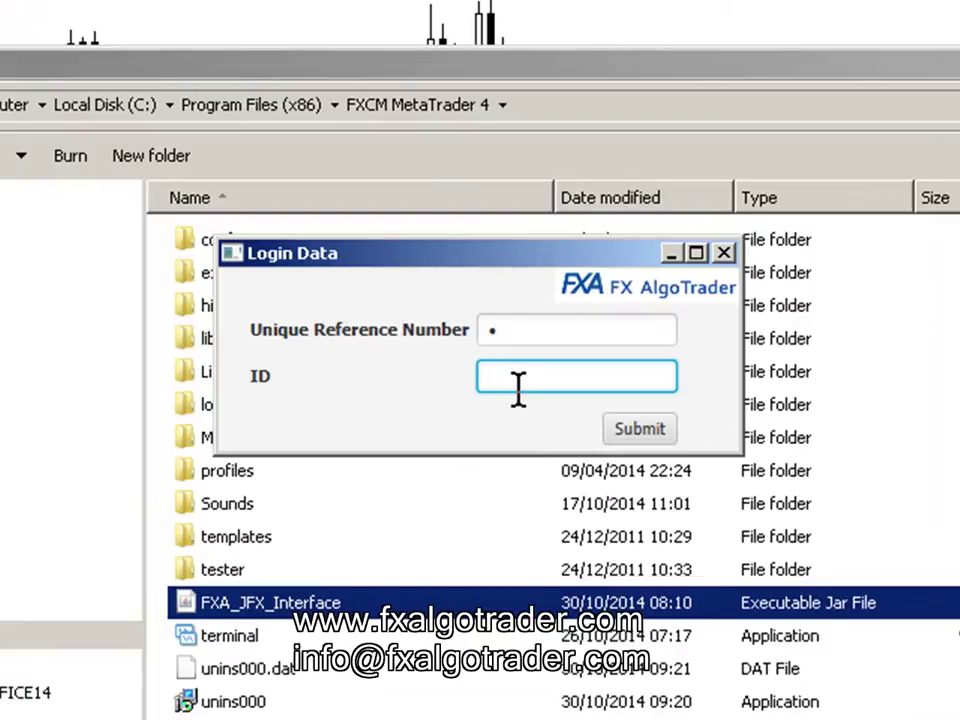
type("12345678901")
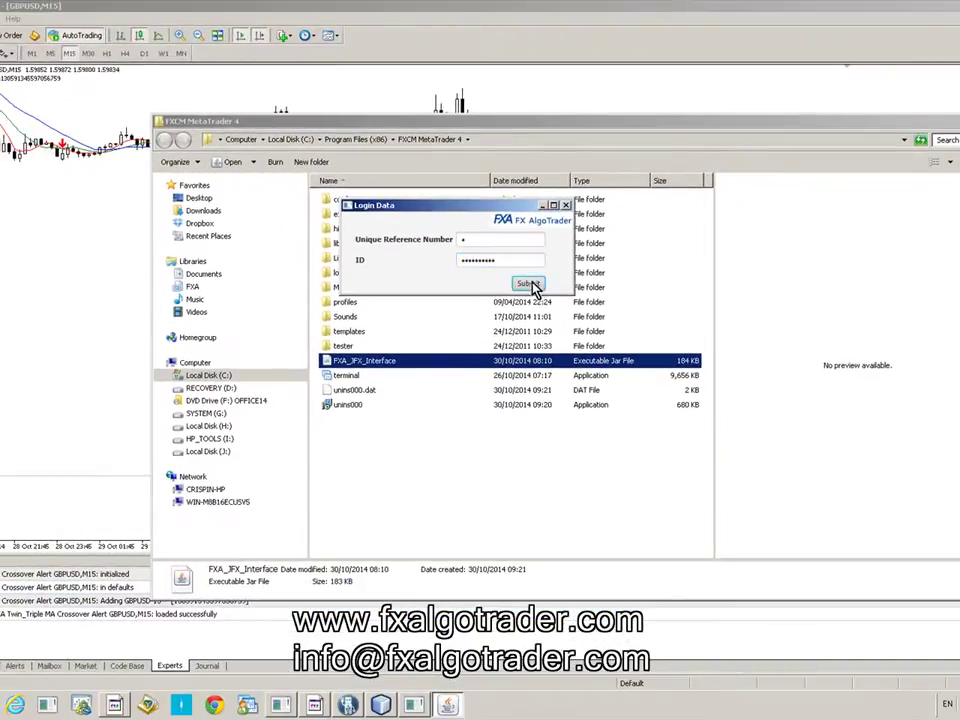
left_click(527, 285)
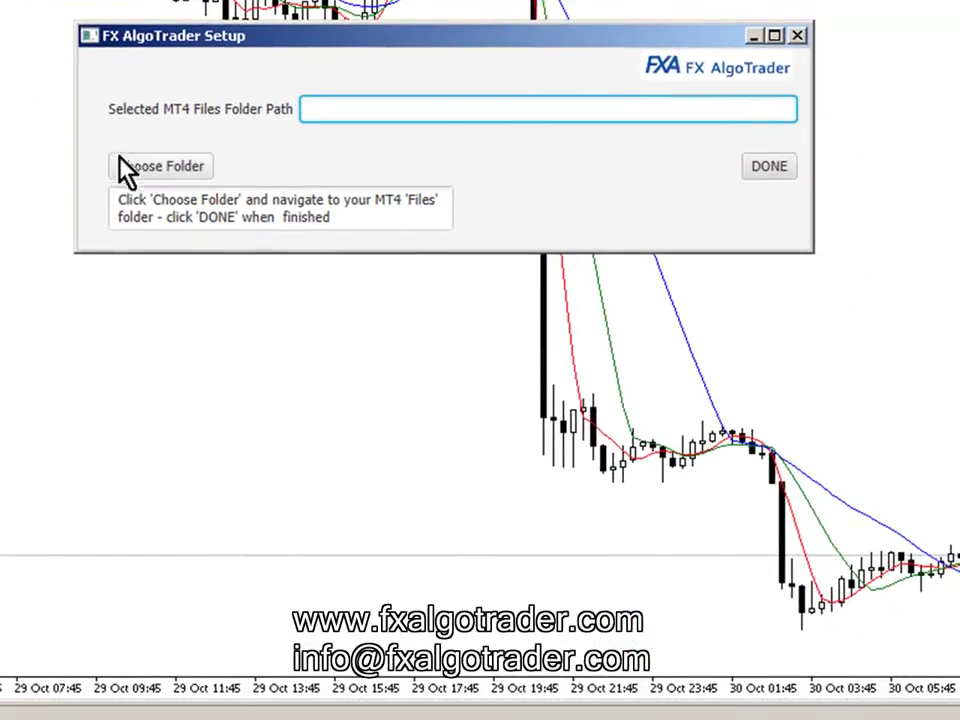
- Start choosing the MT4 Files folder and browse into C:\Program Files (x86)
left_click(101, 330)
scroll(280, 197, "up", 2)
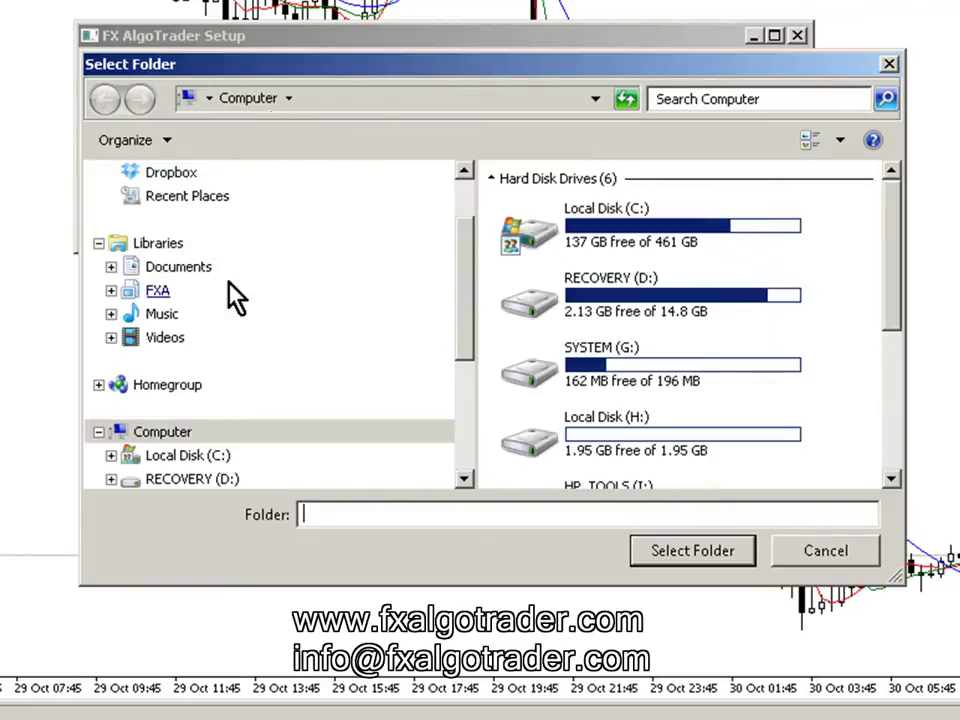
left_click(213, 463)
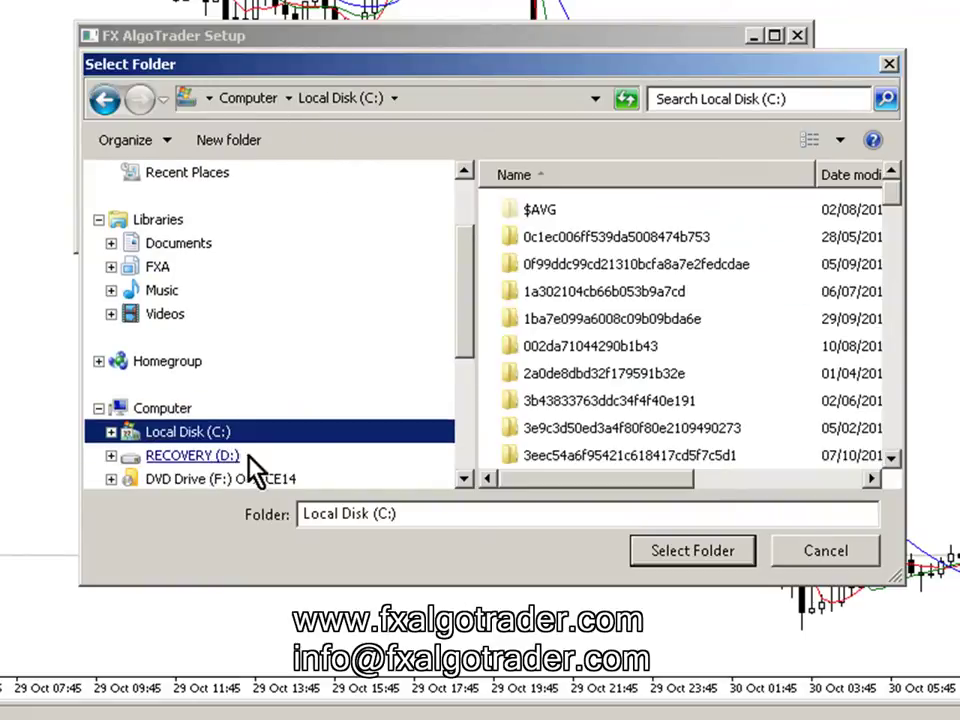
left_click(564, 295)
left_click_drag(887, 208, 888, 430)
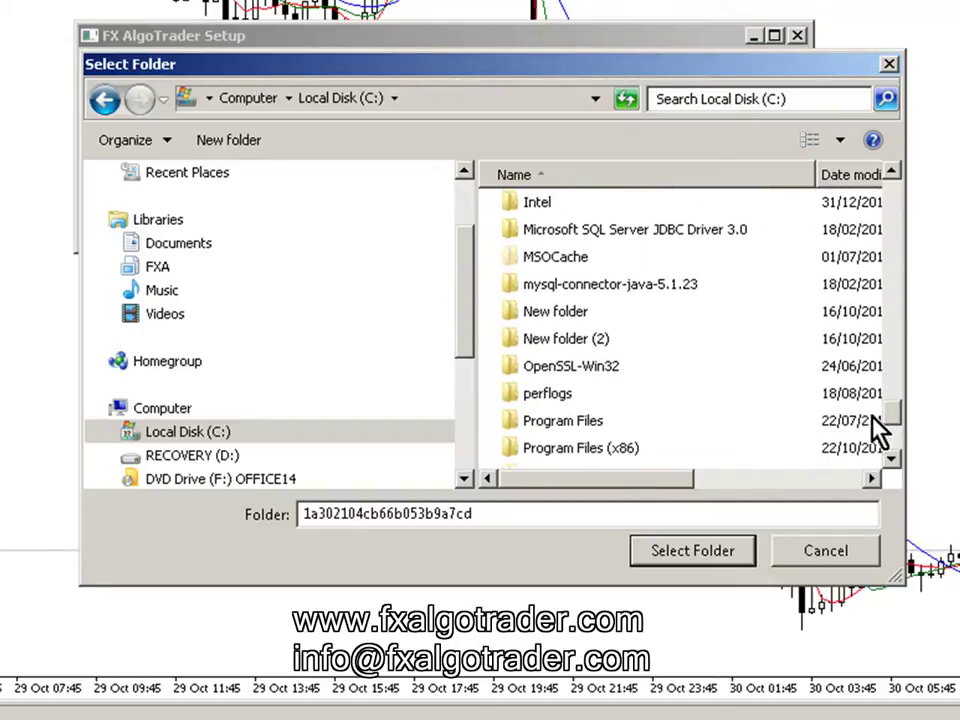
double_click(600, 448)
- Select FXCM MetaTrader 4\MQL4\Files as the MT4 Files folder and finish setup
left_click(572, 410)
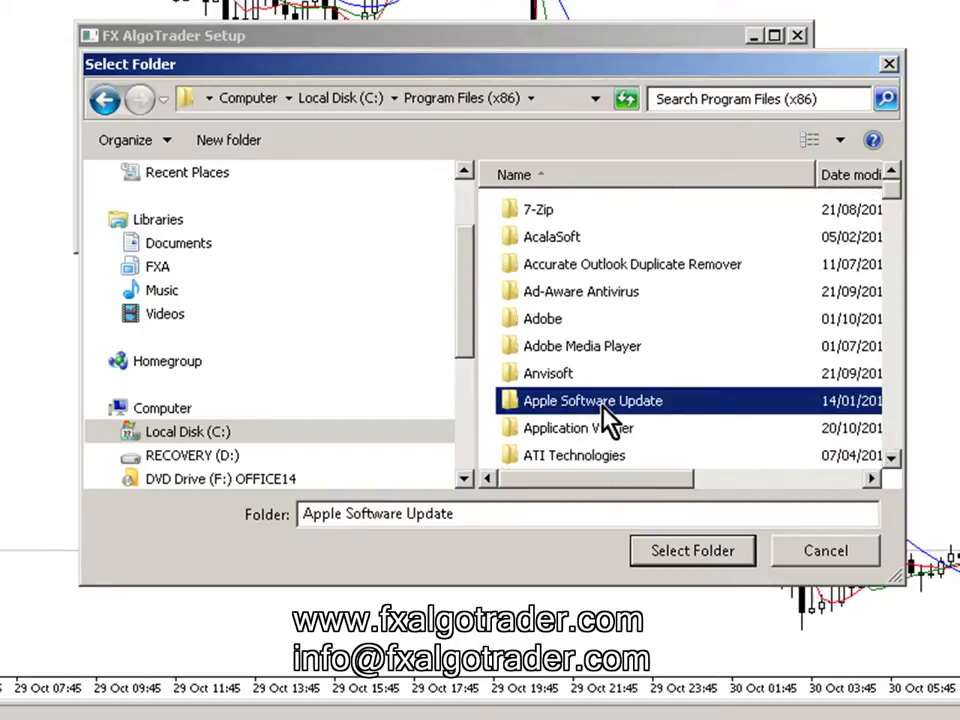
key("f")
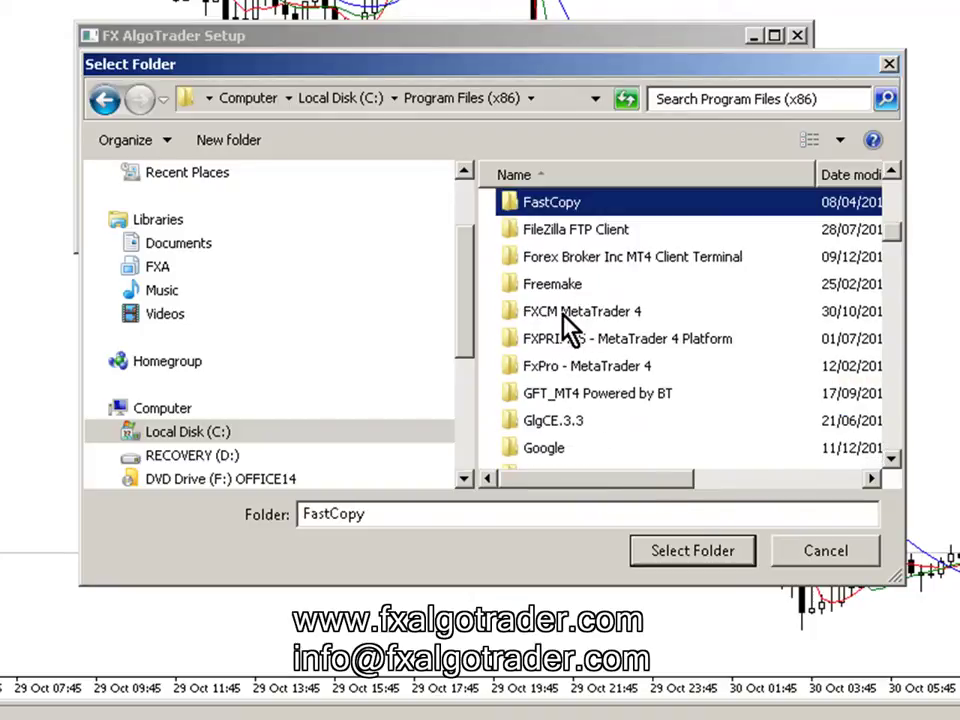
double_click(563, 313)
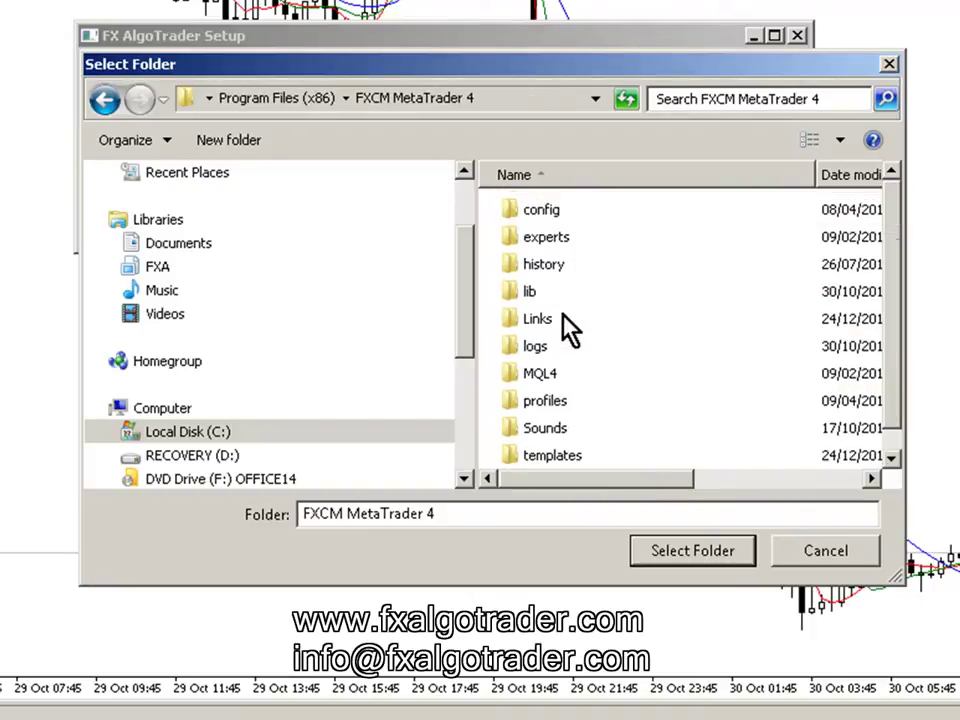
double_click(536, 375)
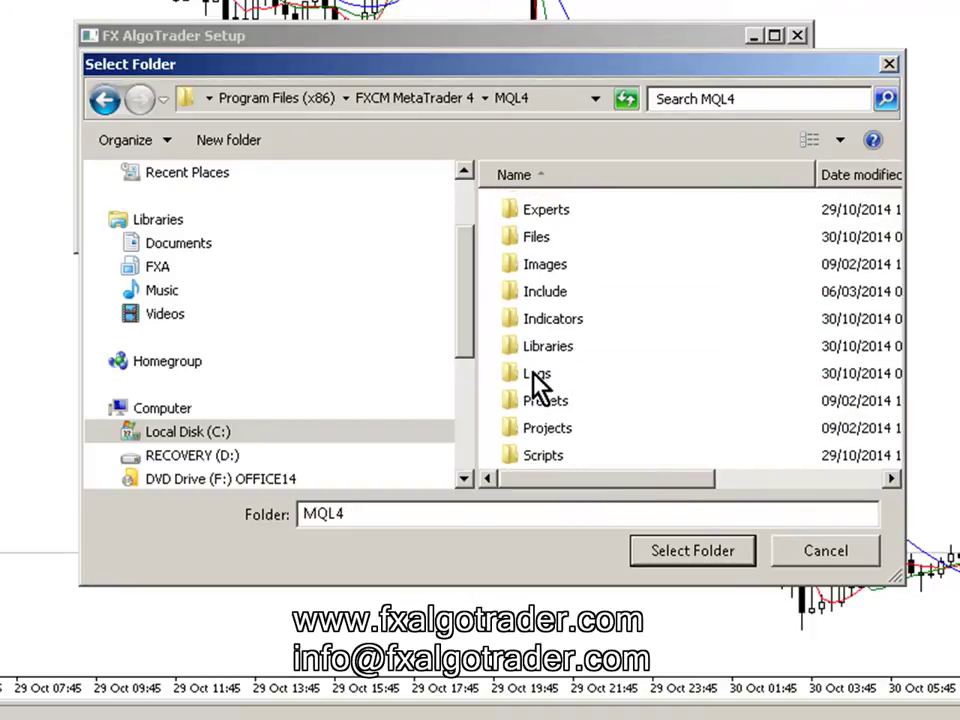
left_click(523, 238)
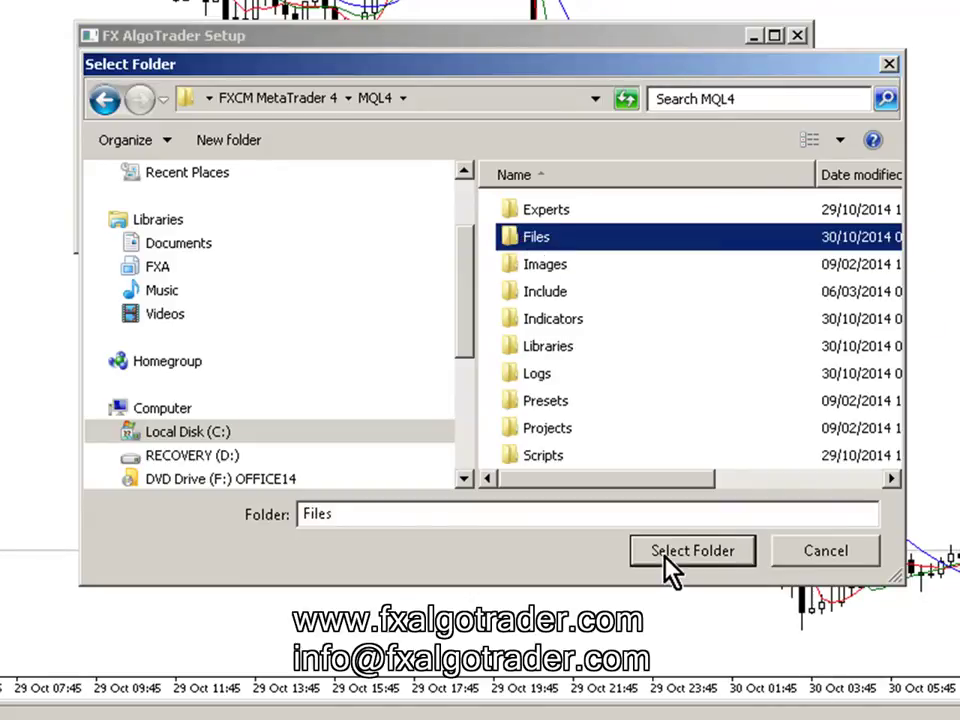
left_click(690, 551)
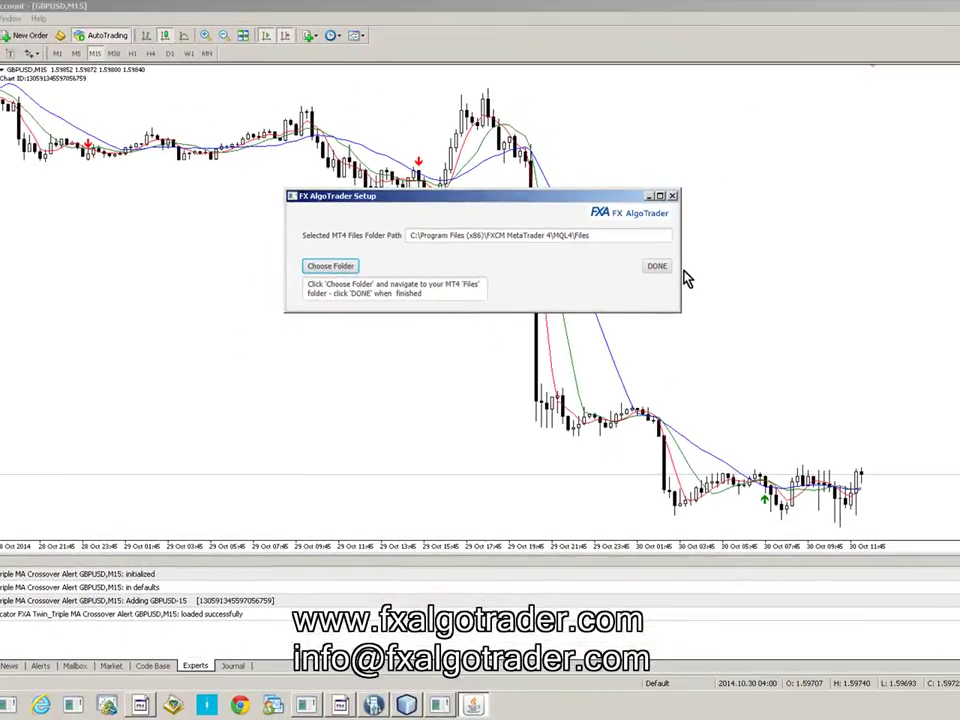
left_click(656, 266)
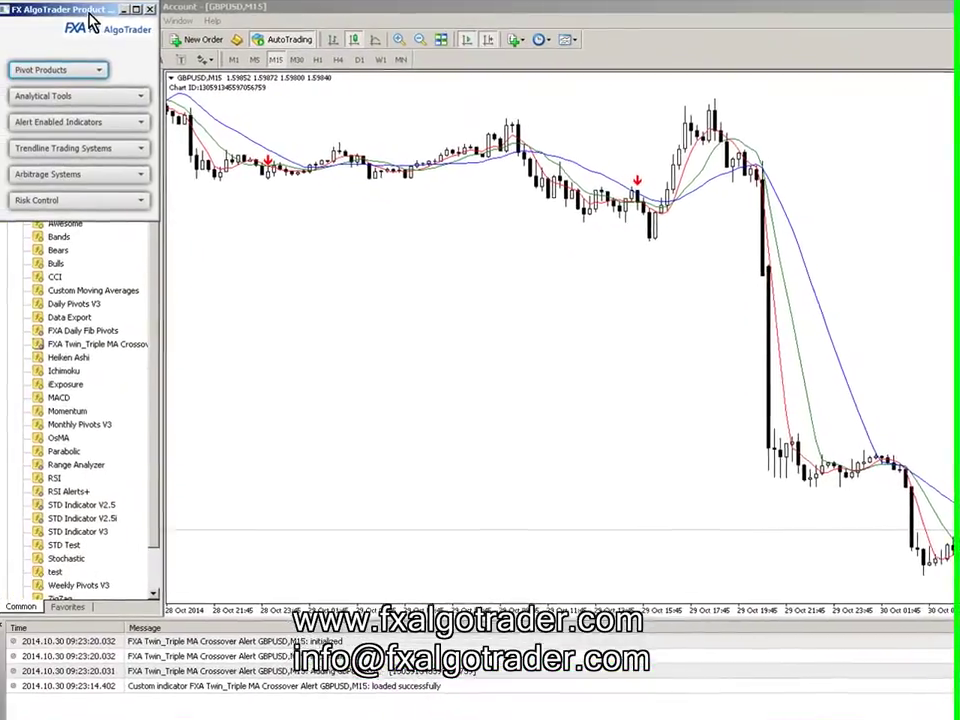
- Float the FX AlgoTrader panel left and choose Twin/Triple MA Crossover from the alert-enabled indicators
left_click_drag(2, 8, 108, 94)
left_click_drag(243, 100, 125, 121)
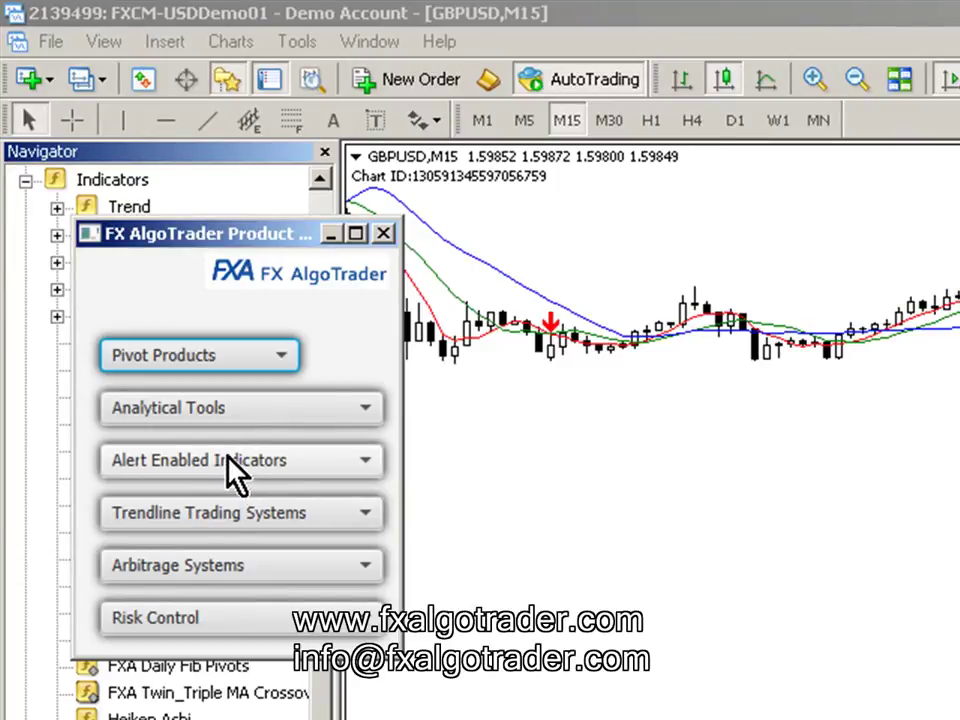
left_click(233, 466)
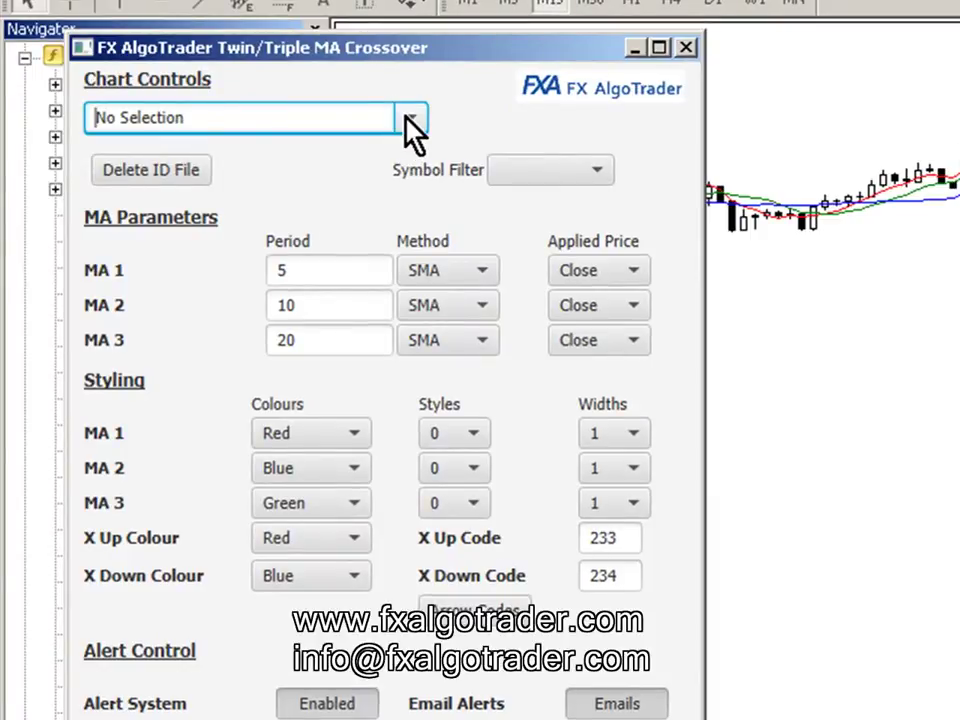
left_click(405, 117)
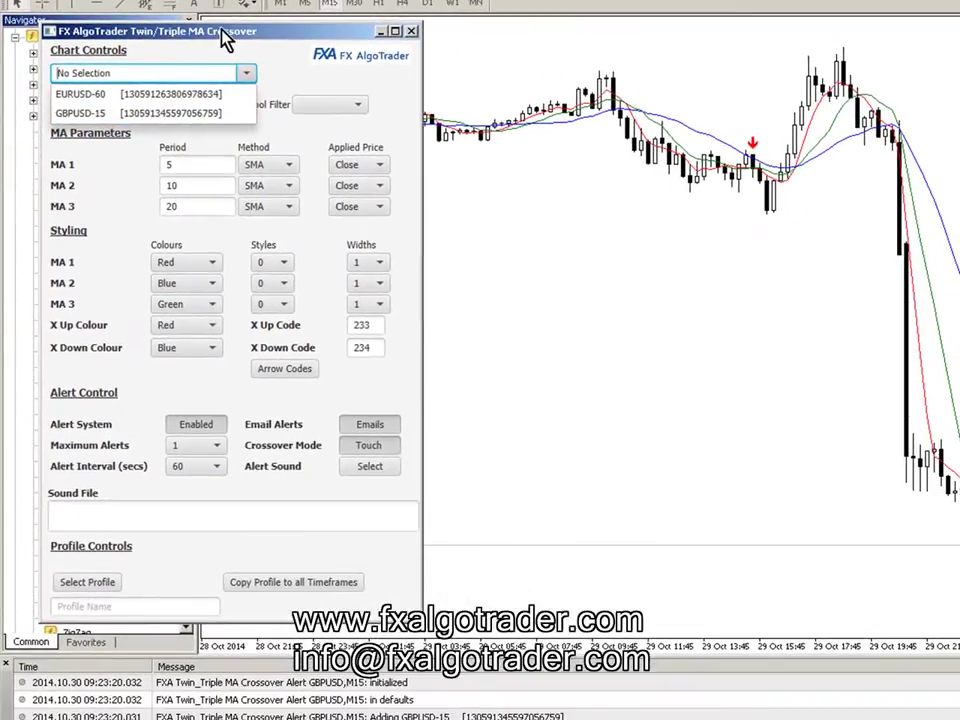
- Attach the crossover settings to GBPUSD-15 and move the window to the top-left
left_click(367, 60)
left_click_drag(322, 75, 437, 135)
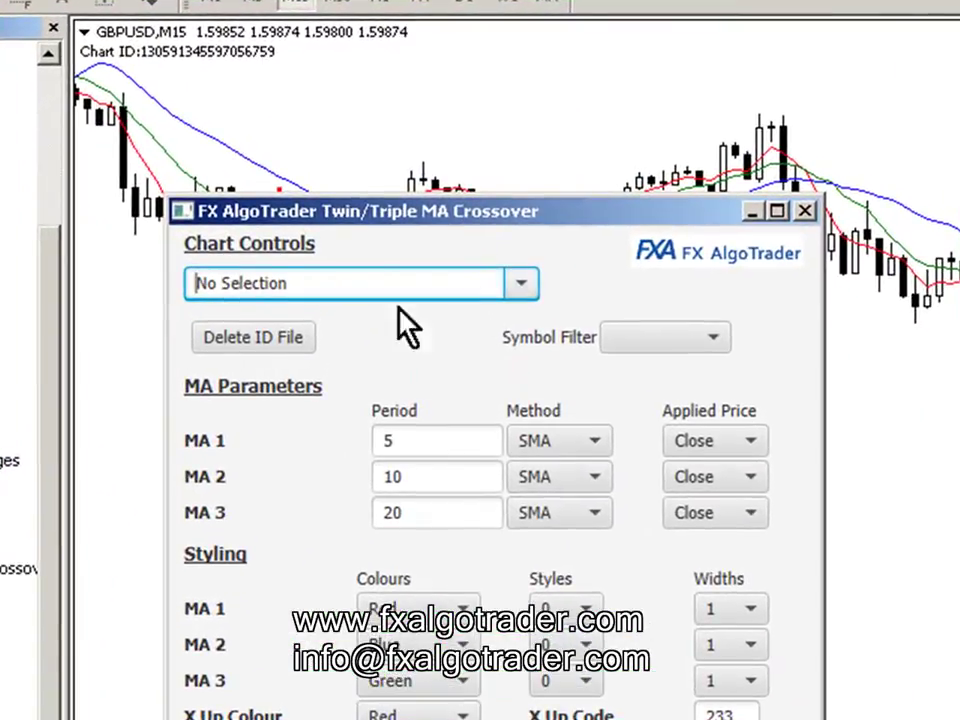
left_click(521, 285)
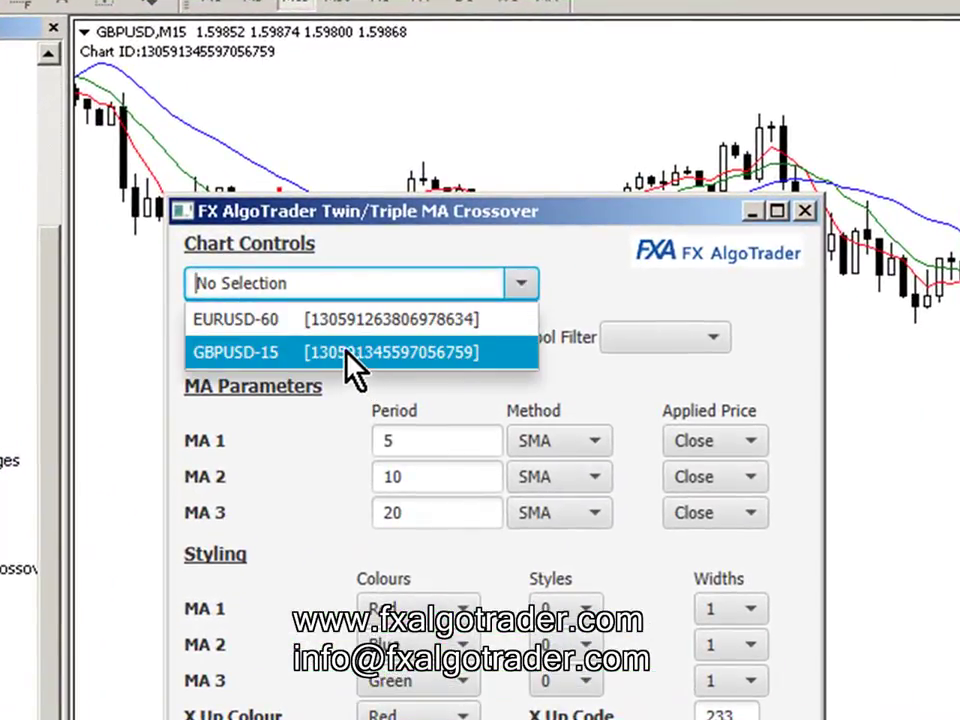
left_click(443, 354)
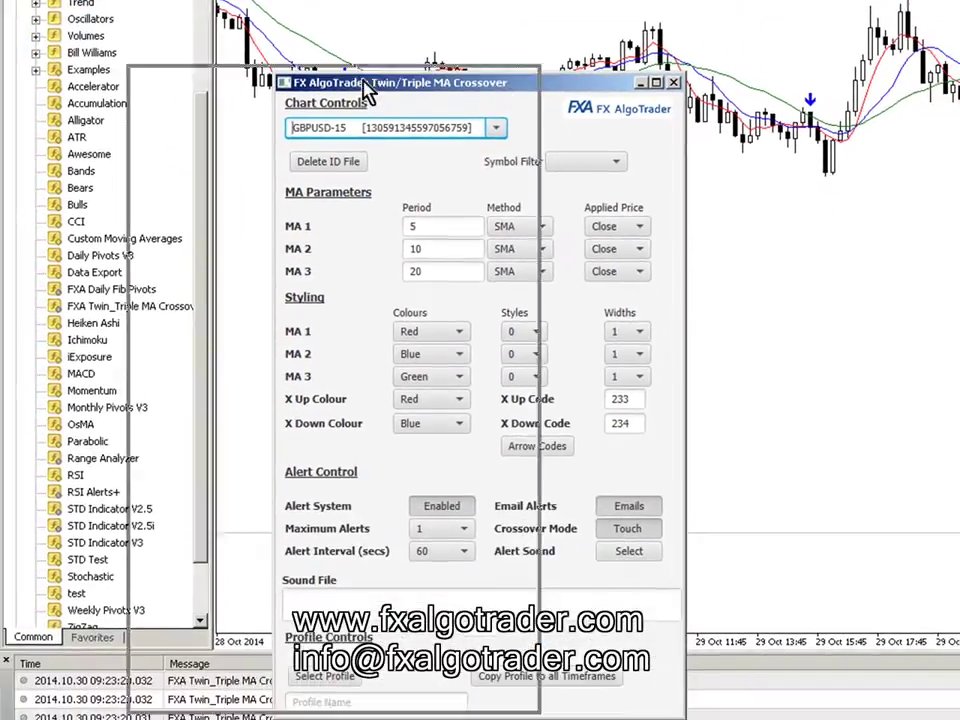
left_click_drag(540, 165, 232, 90)
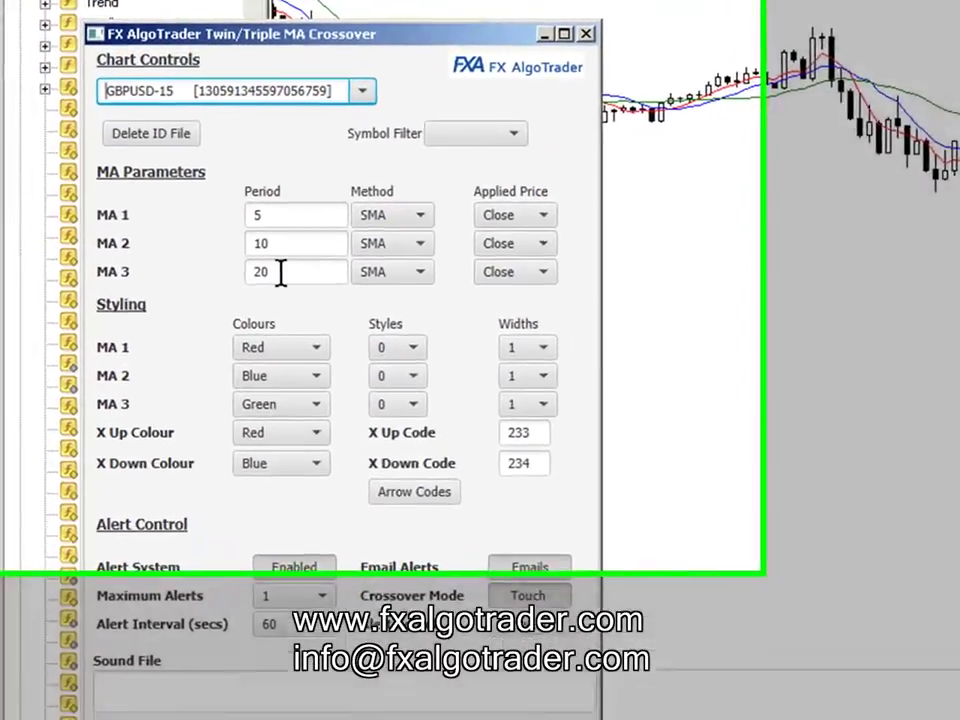
left_click_drag(224, 214, 165, 216)
- Change MA 3's period from 20 to 100 and its line width to 3
type("100")
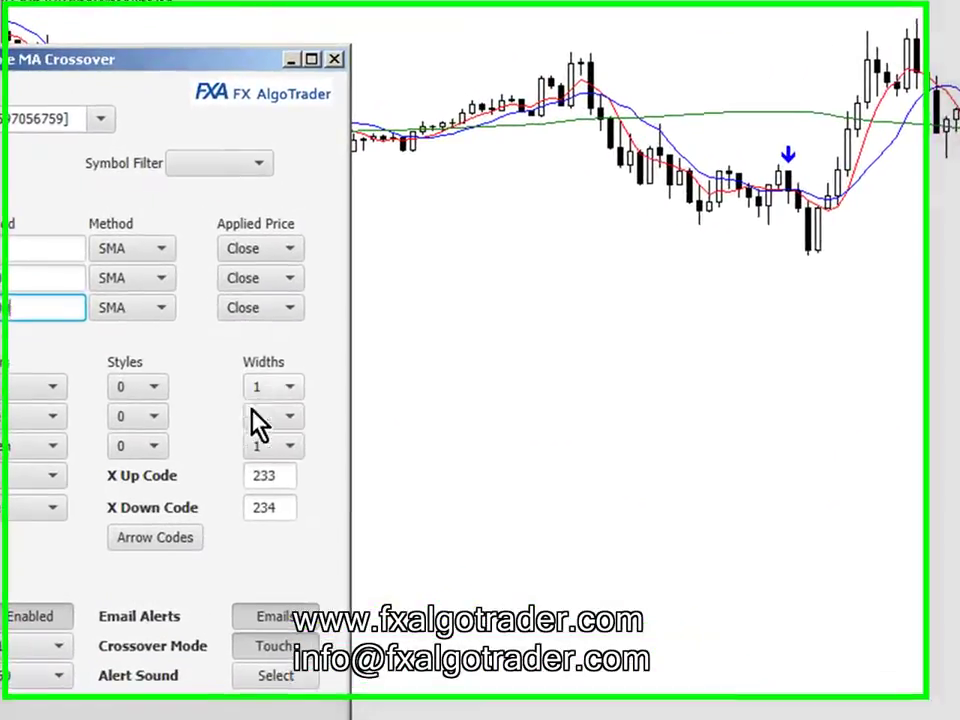
left_click(284, 447)
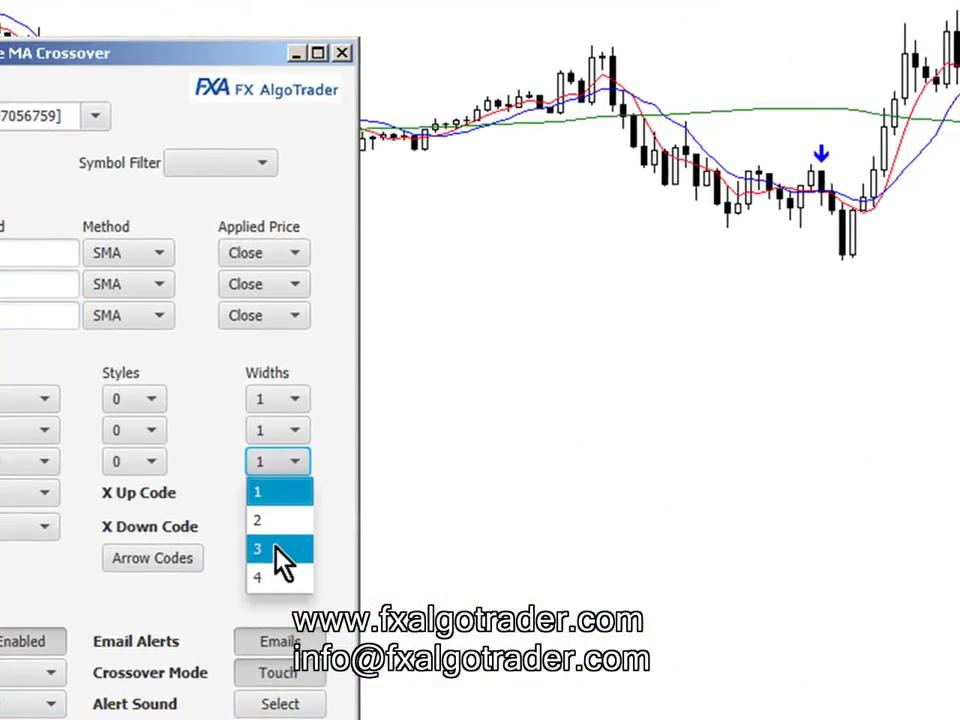
left_click(275, 529)
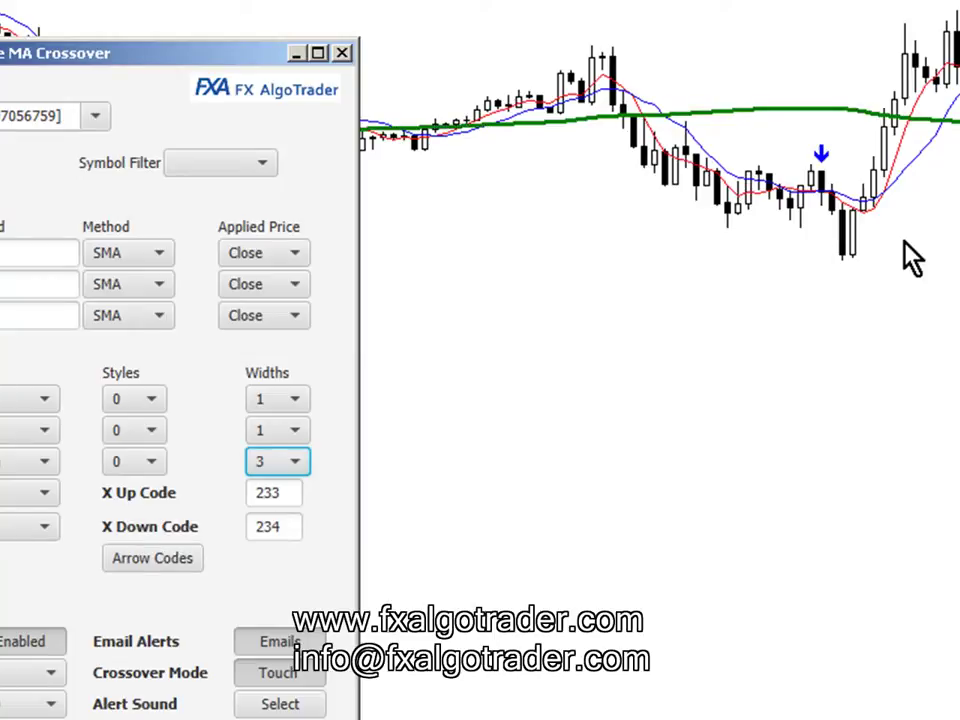